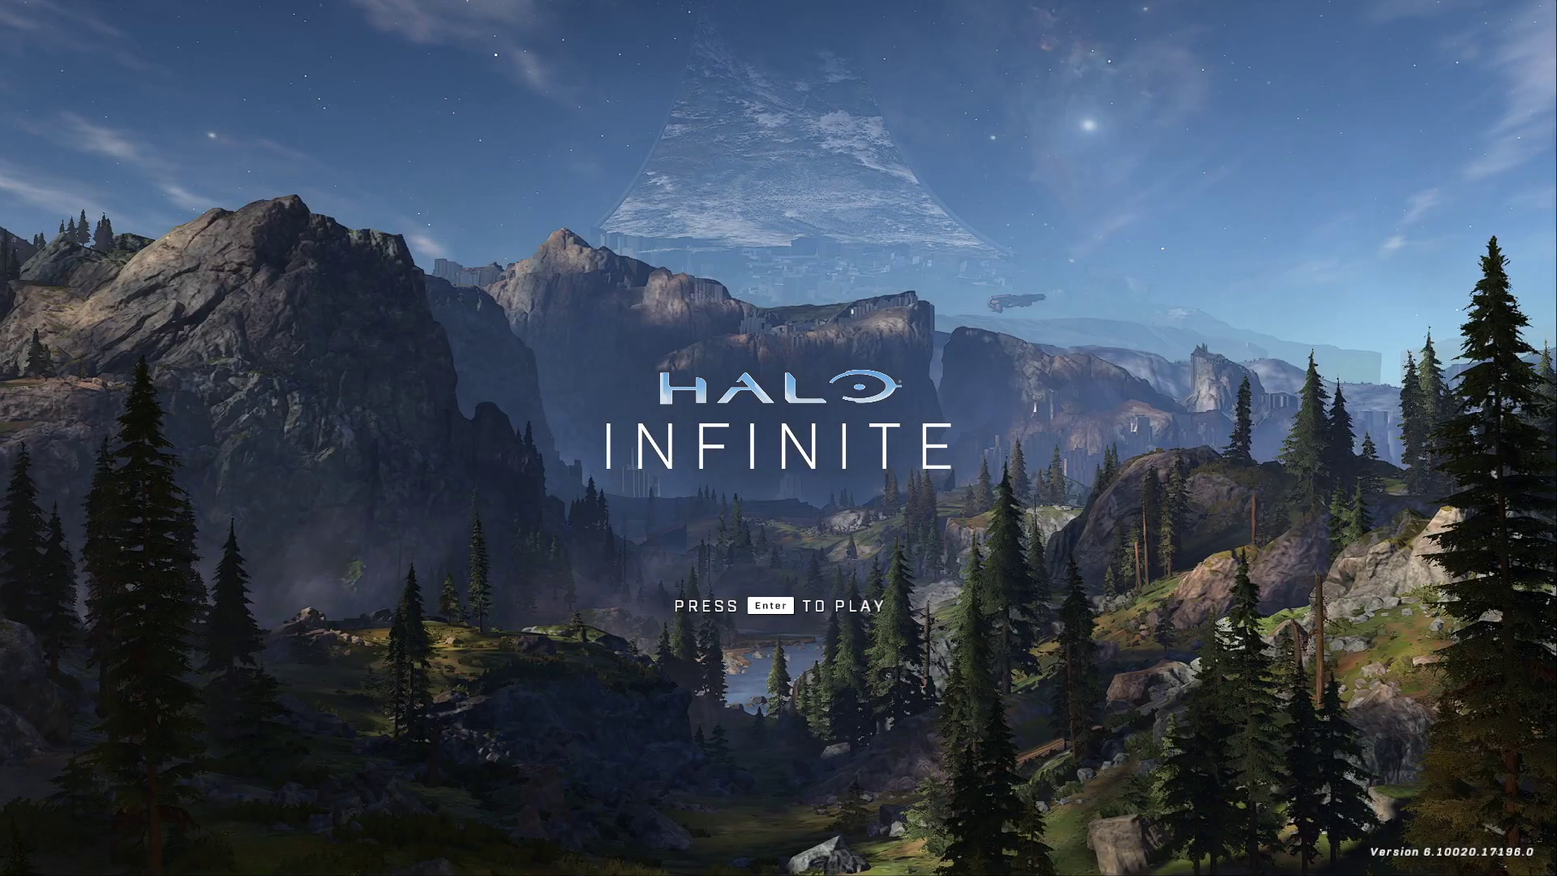
Get past the Halo Infinite title screen to the main menu and bring up the Control Panel
key("Return")
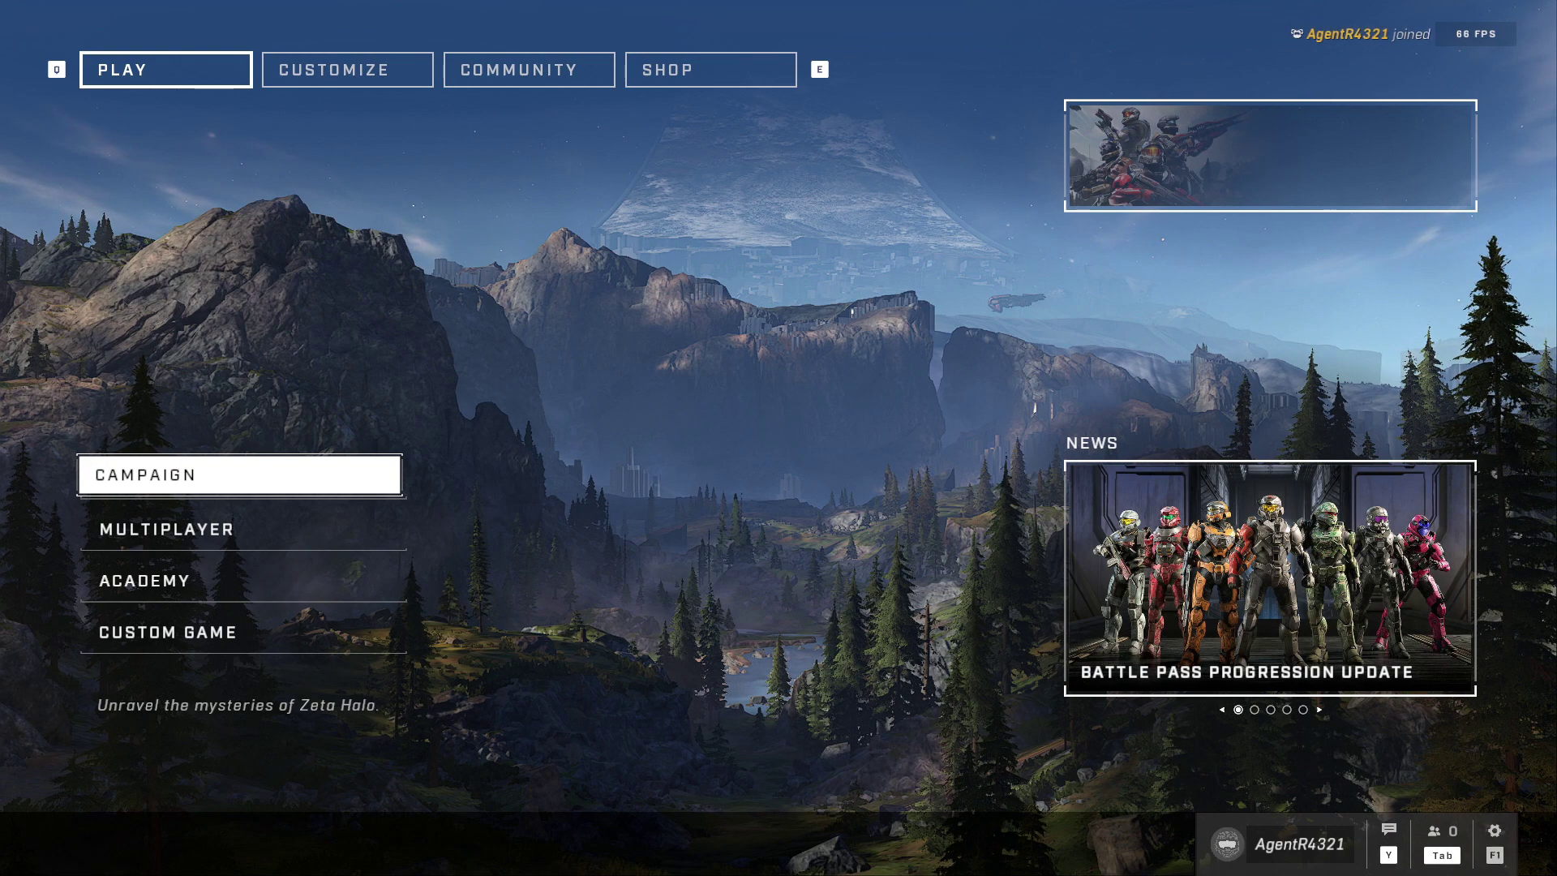
key("F1")
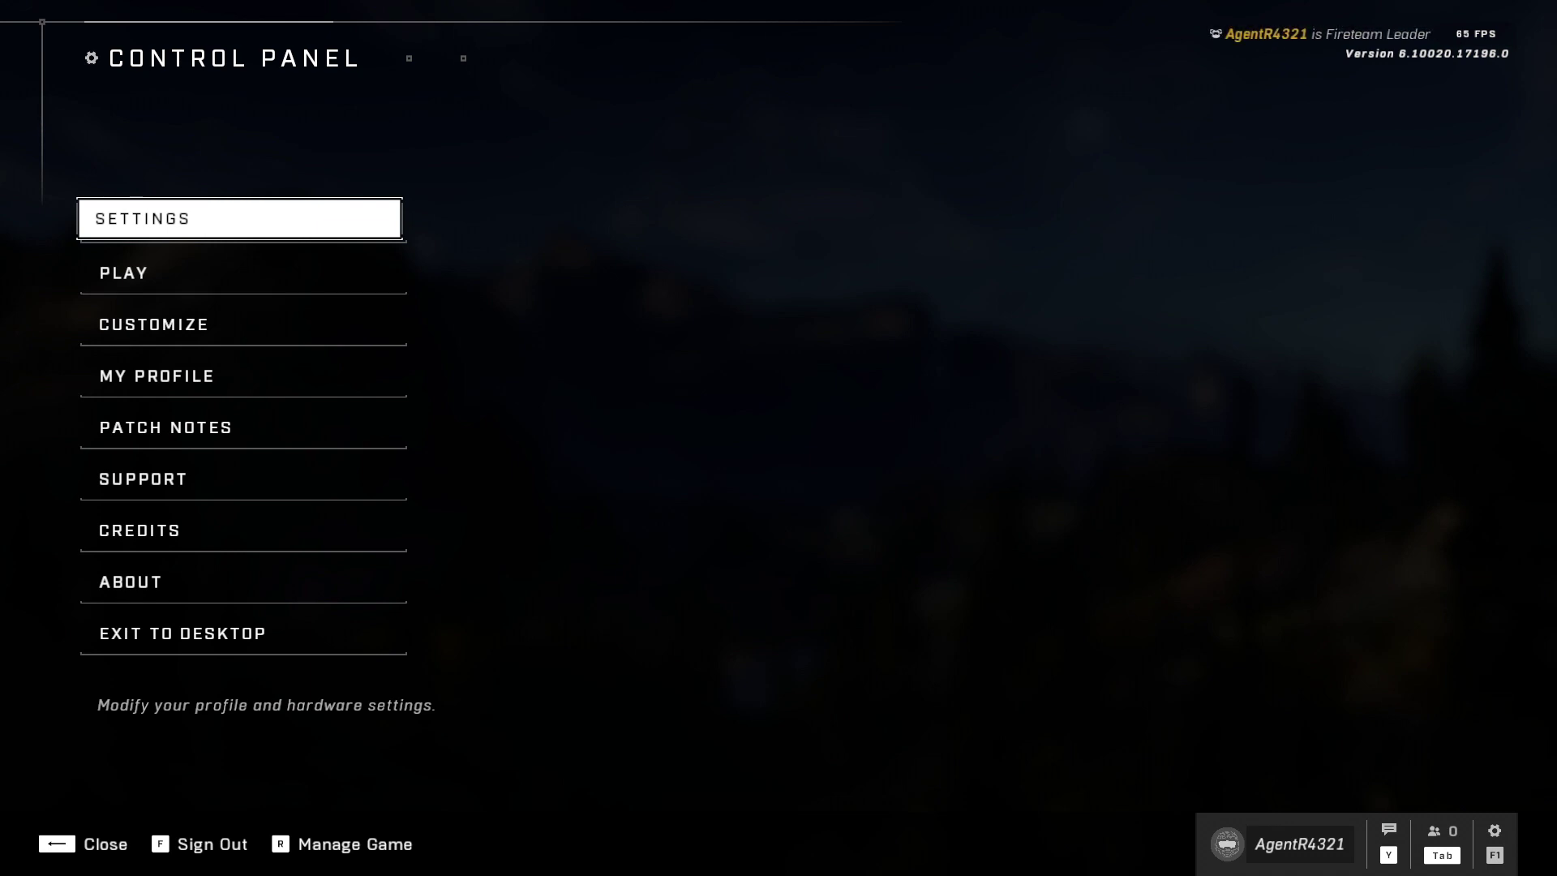
Check that Display Adapter in the Video settings reads Disabled, then back out to the main menu
key("Return")
key("e")
key("e")
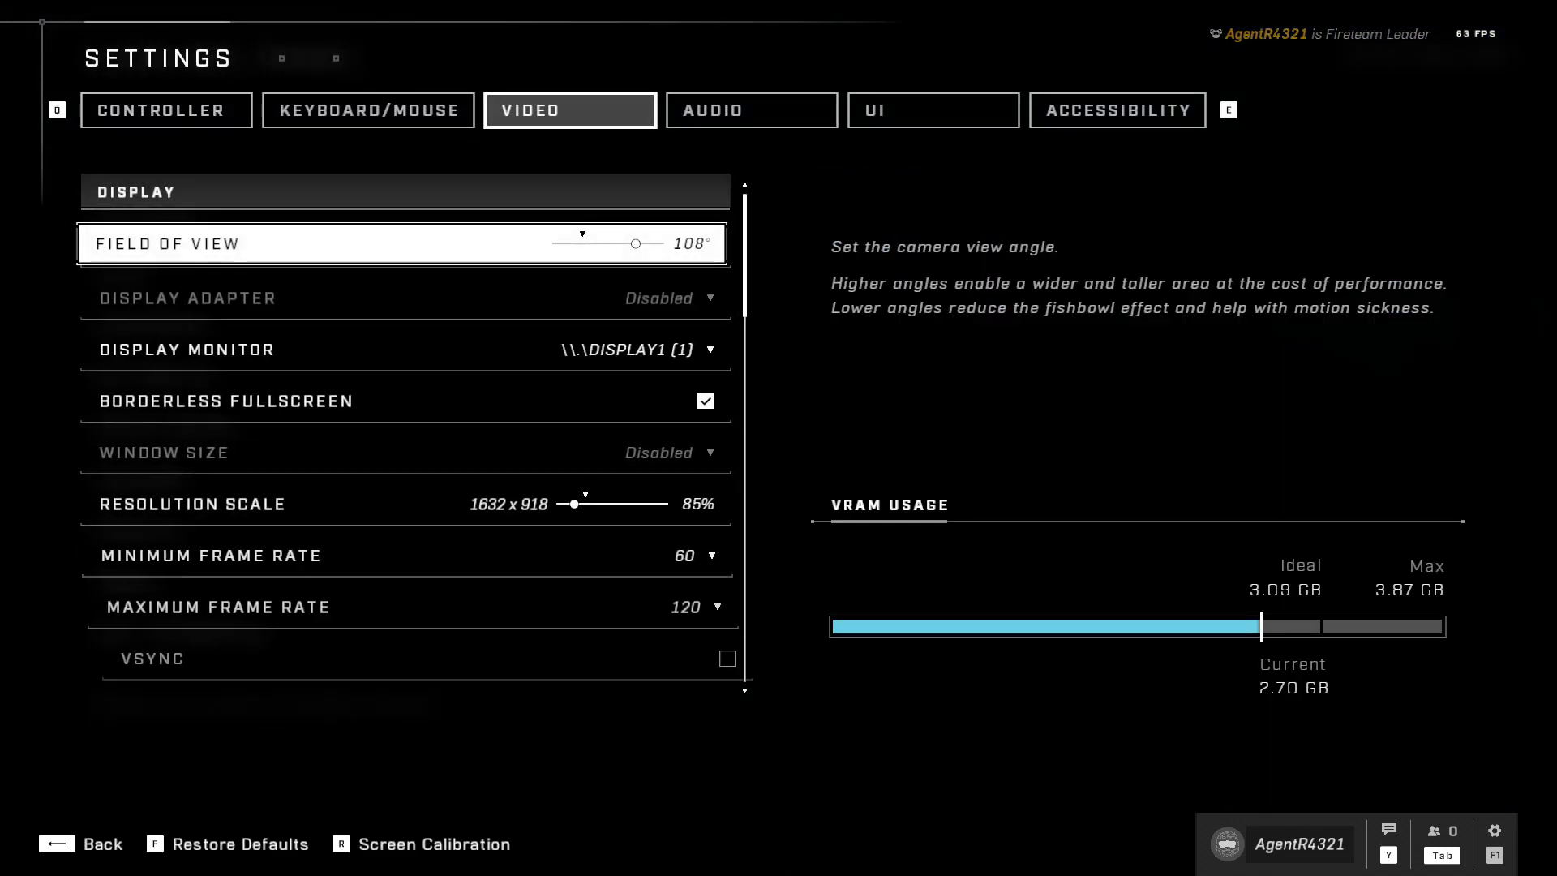
key("Down")
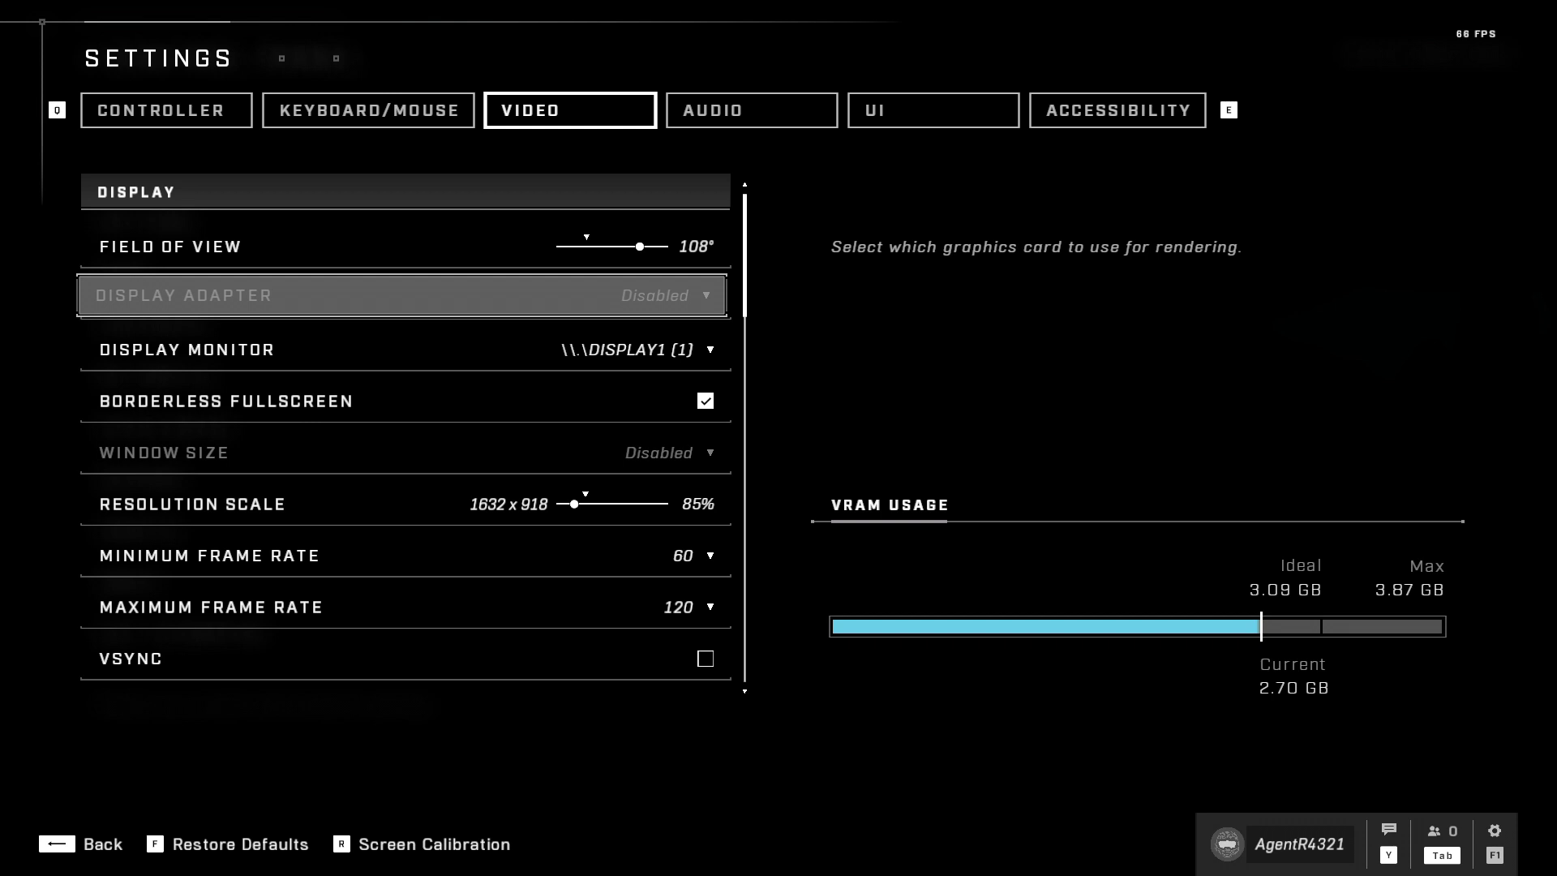
key("Escape")
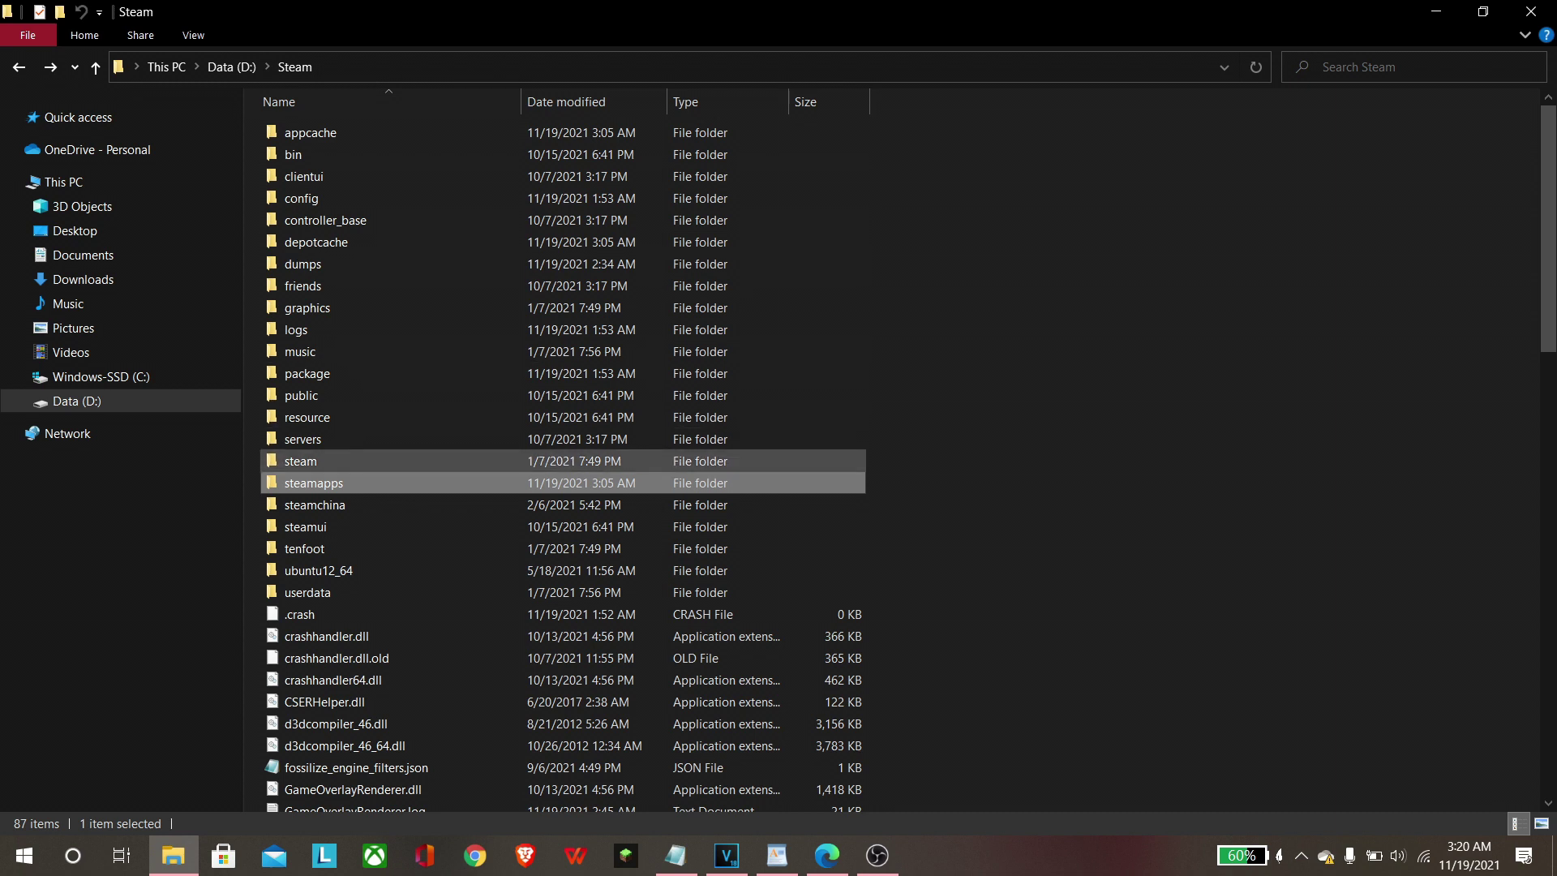
Browse to steamapps\common\Halo Infinite\data\hardware and view GPU_Nvidia.cfg in WordPad from the top
key("Return")
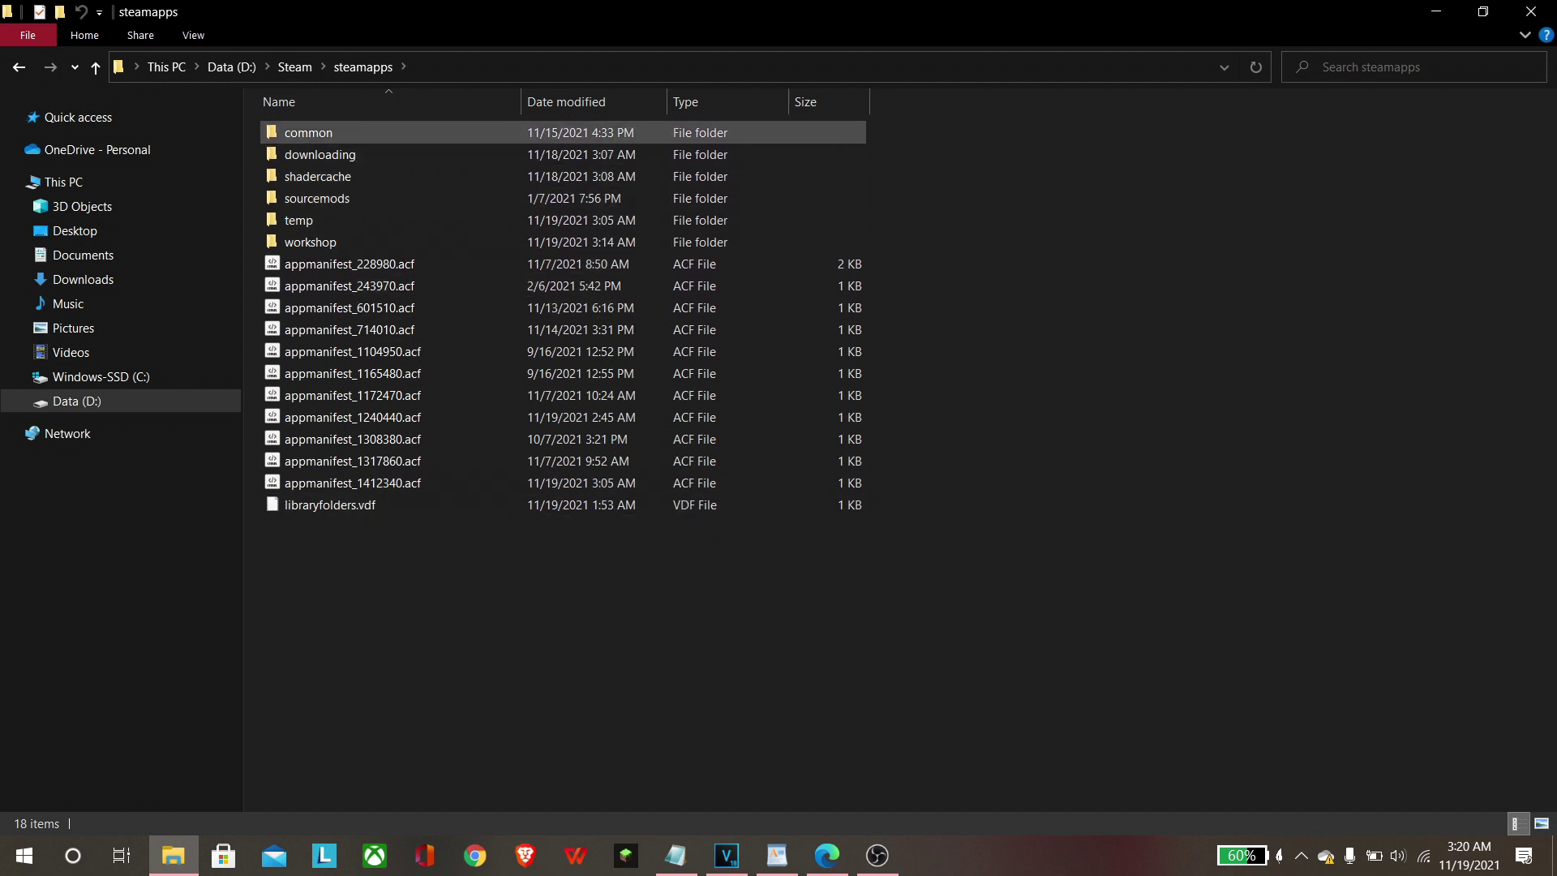
double_click(325, 132)
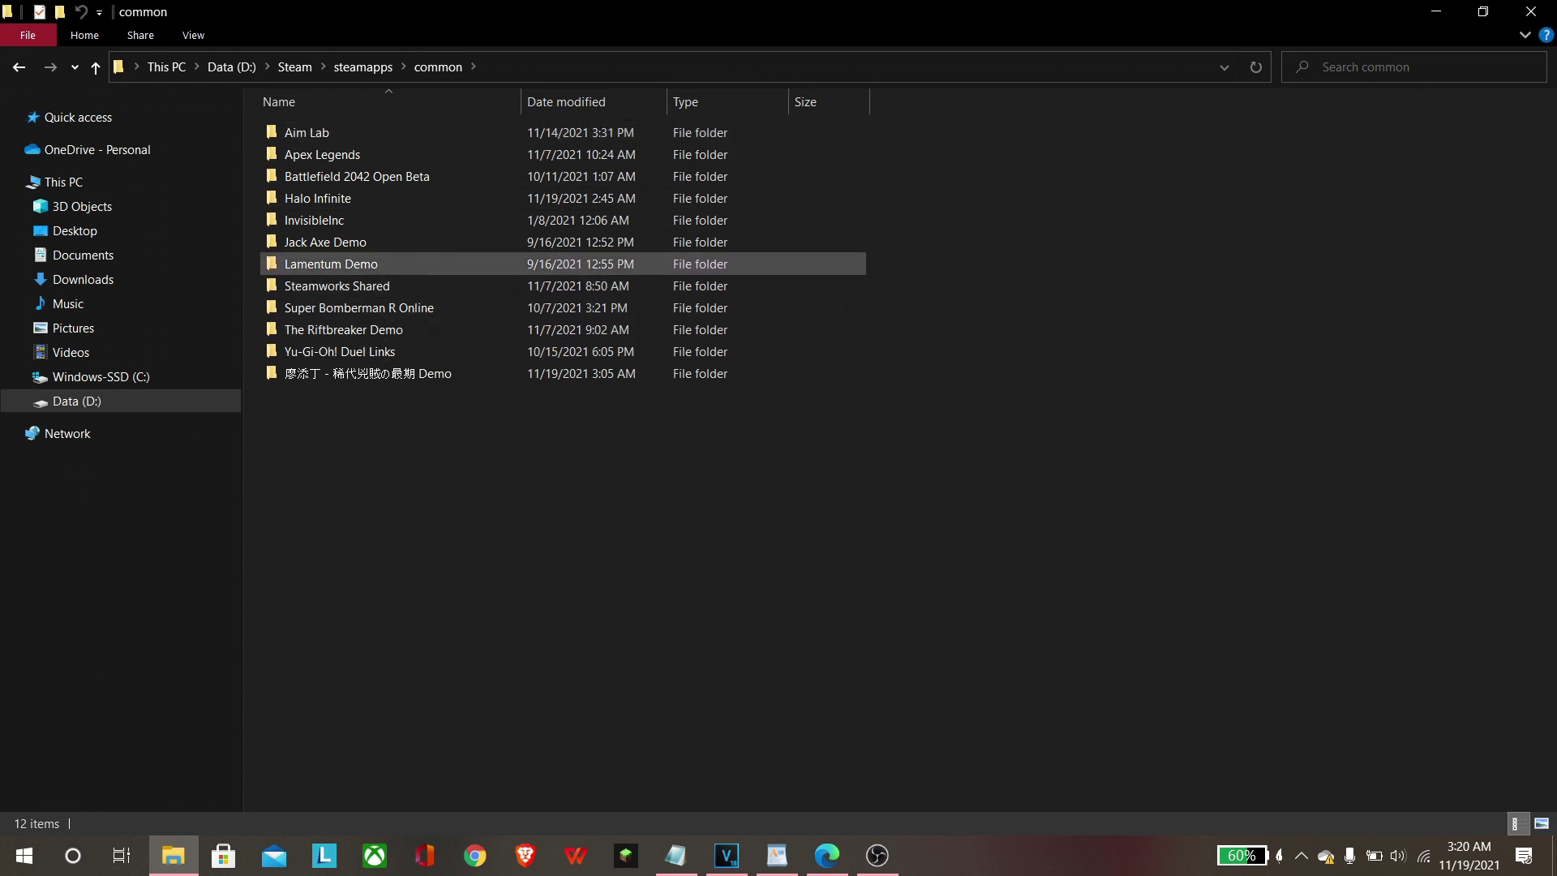
double_click(324, 198)
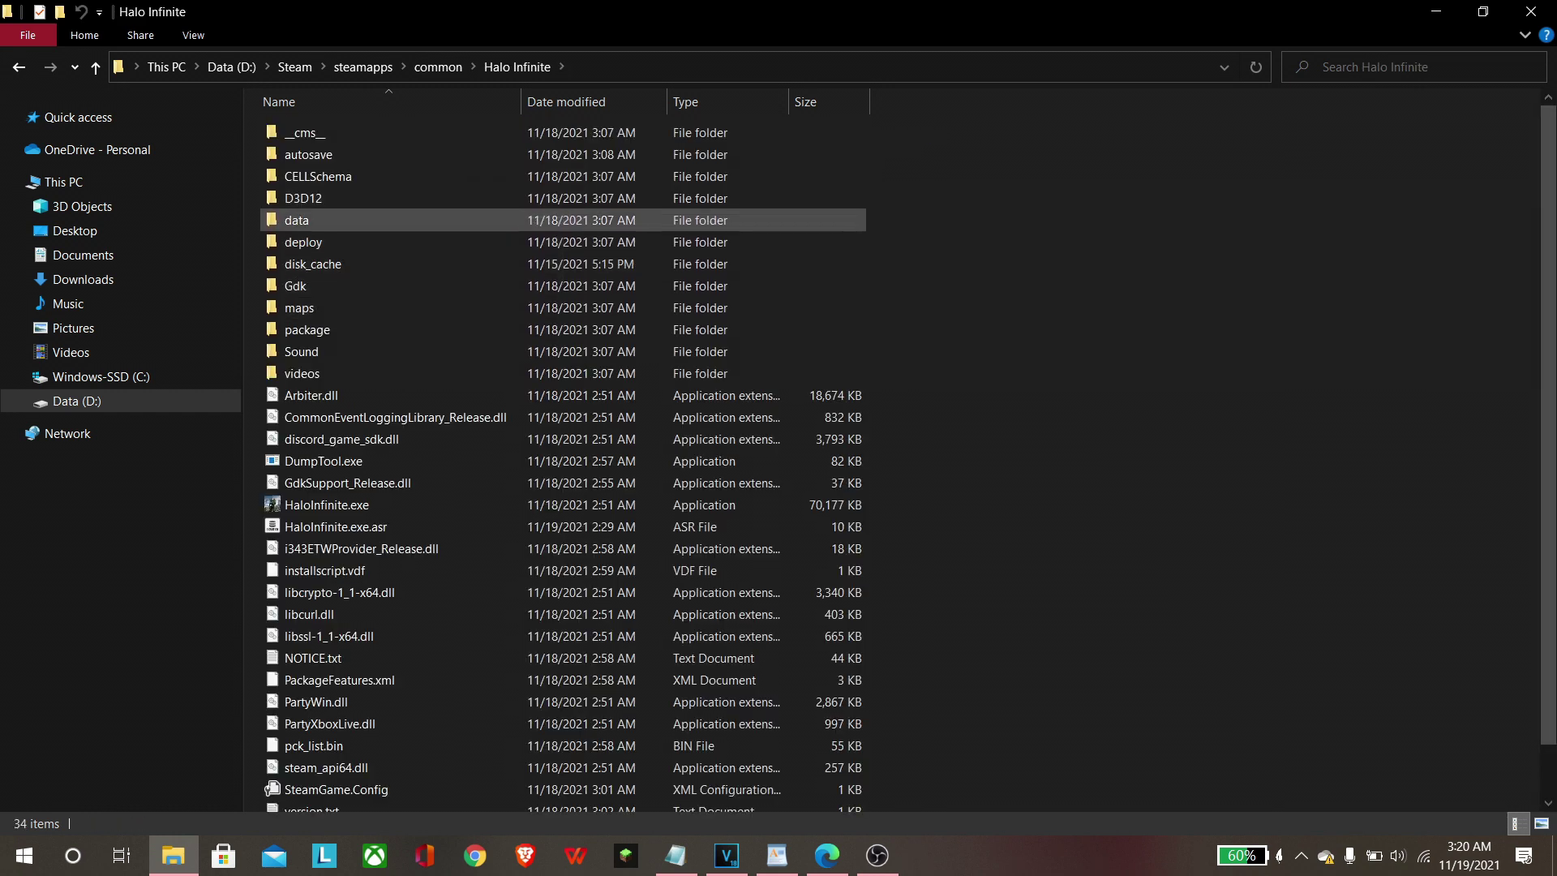
double_click(297, 219)
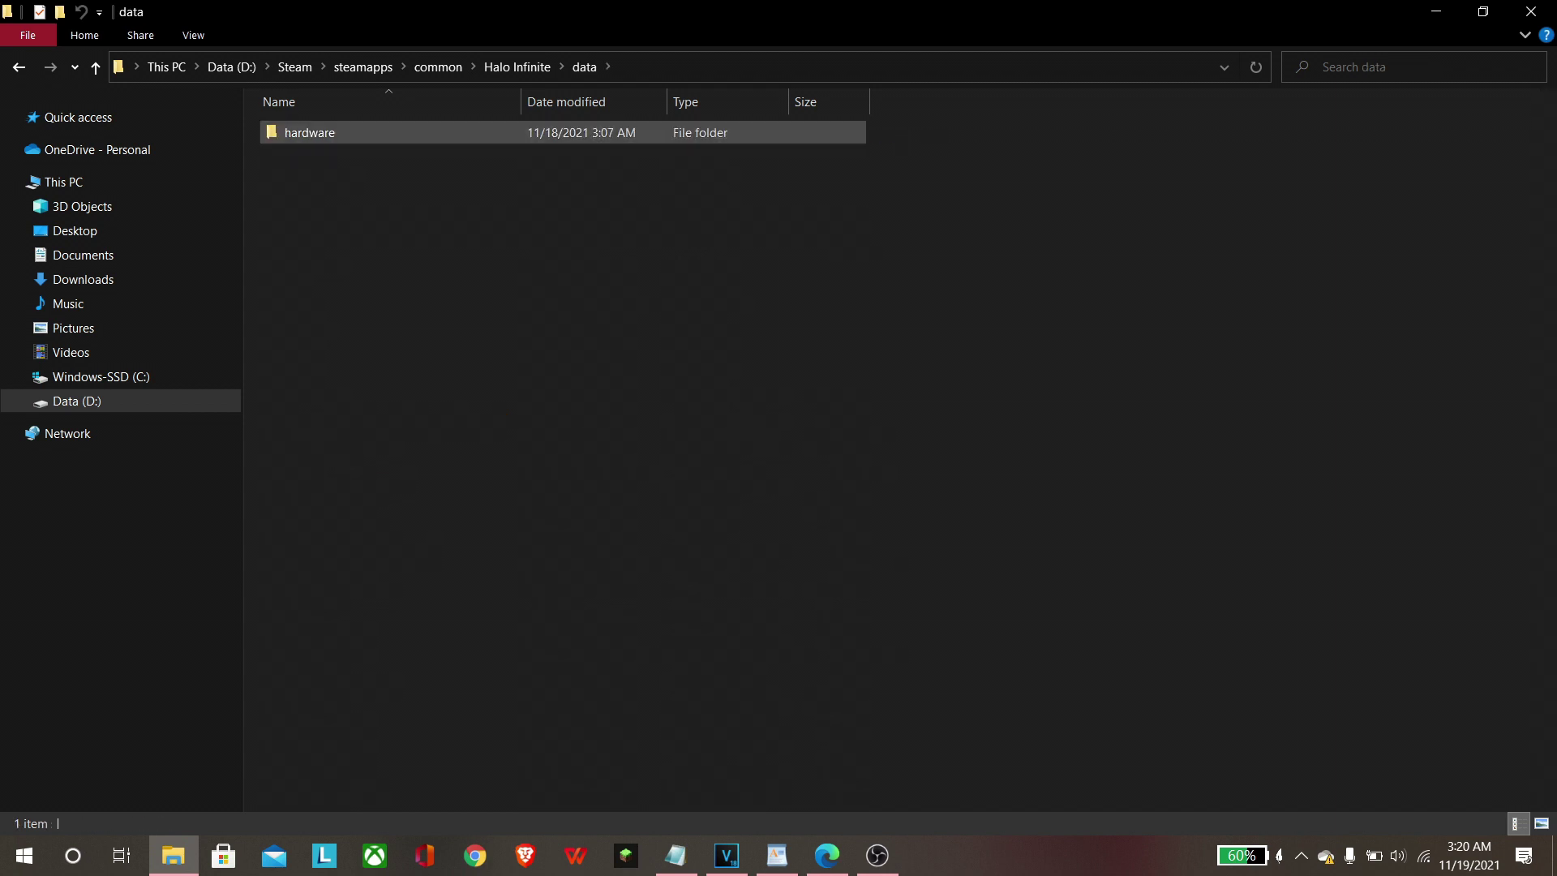
double_click(409, 137)
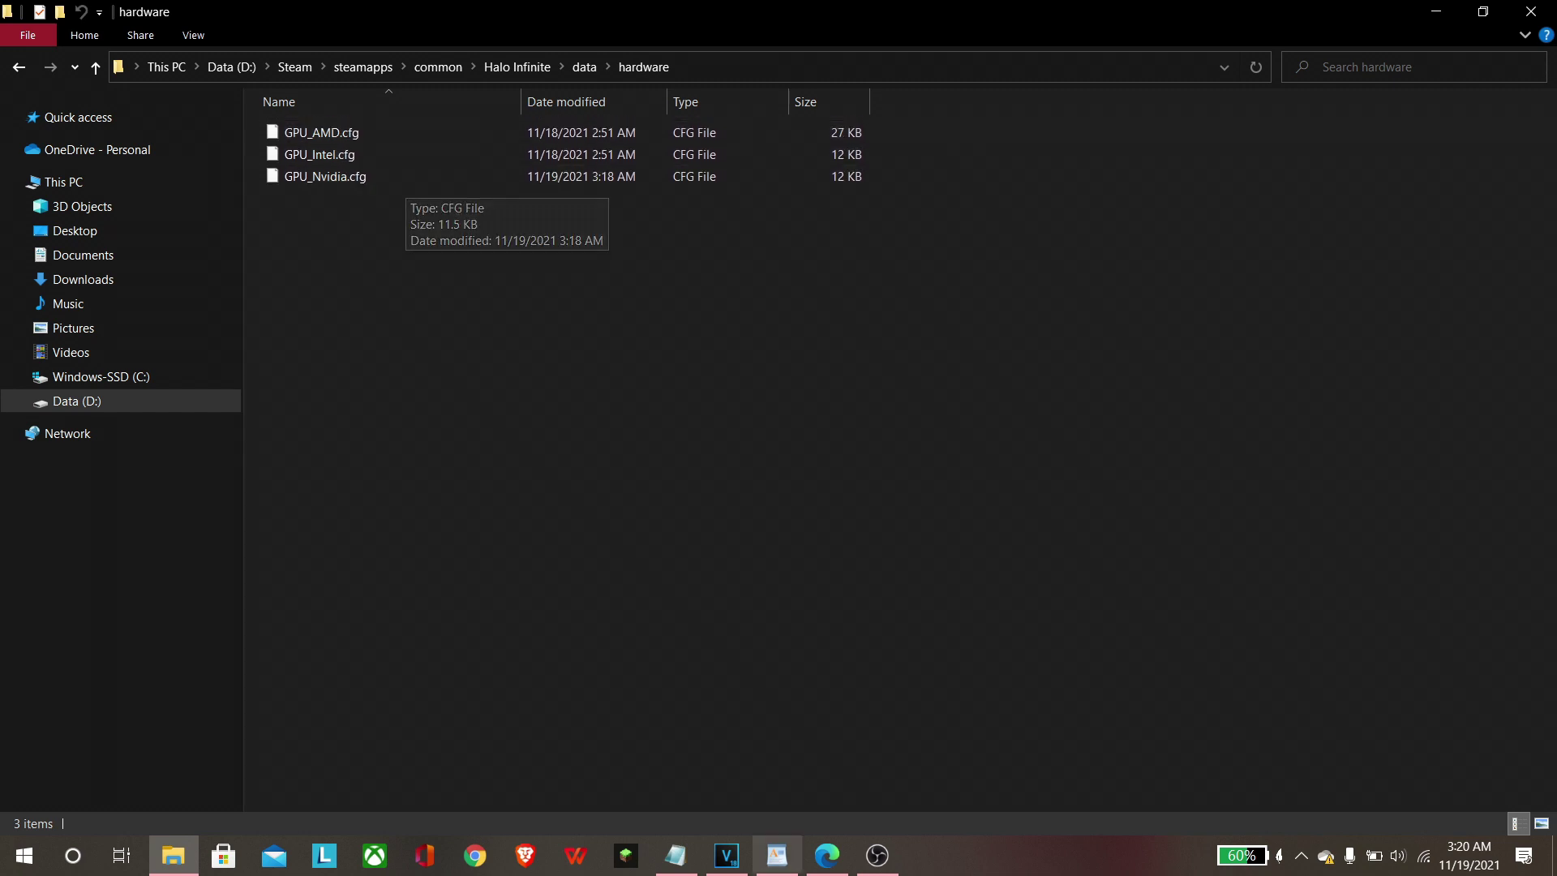
left_click(777, 855)
left_click_drag(1151, 705, 1151, 387)
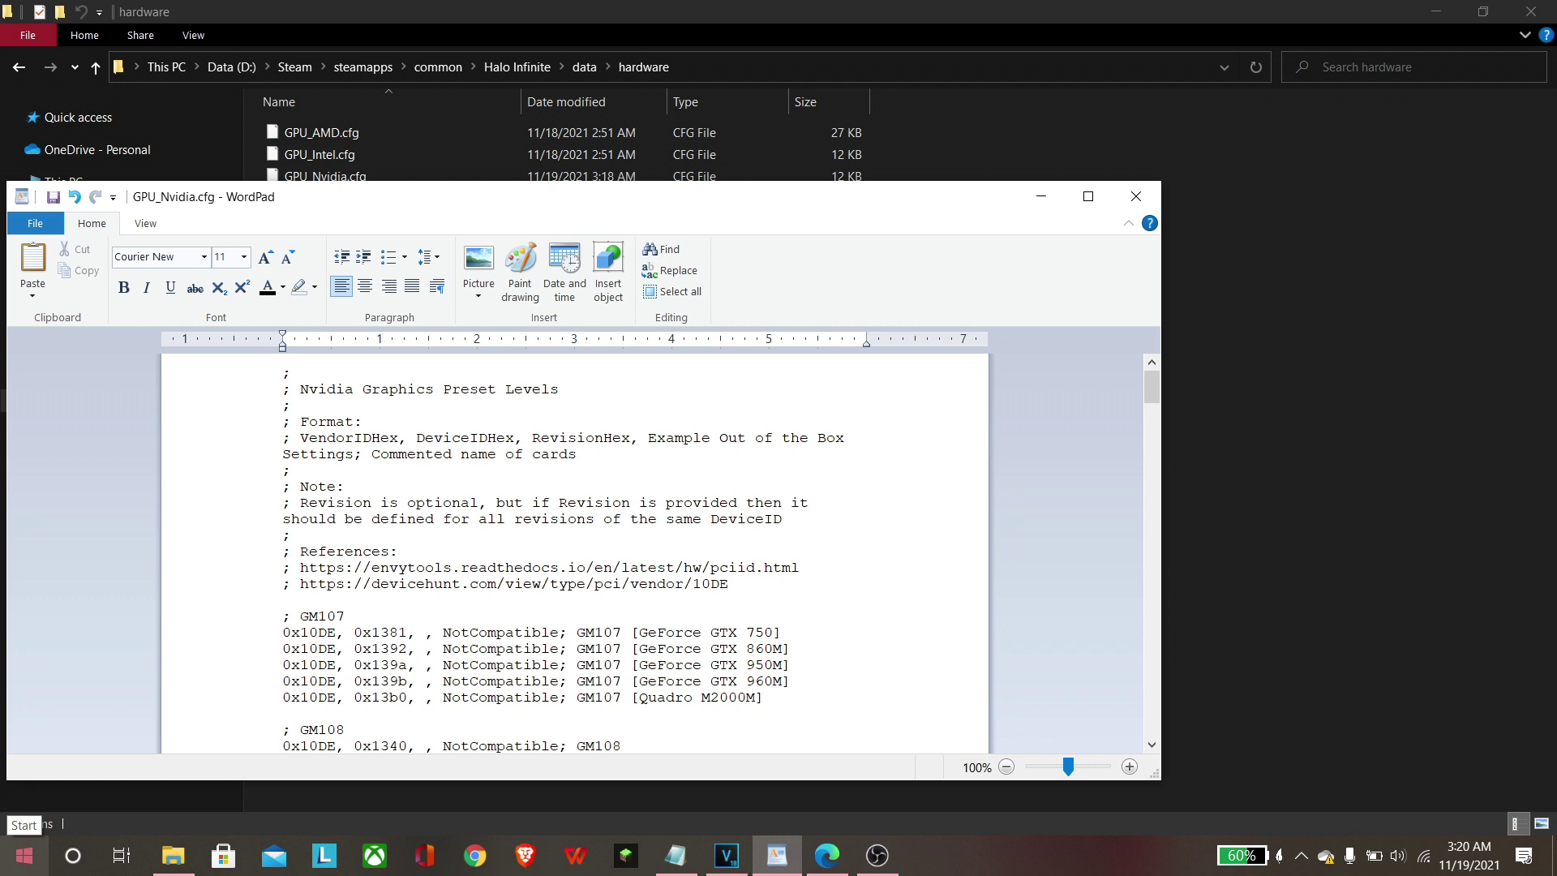
Launch the DirectX Diagnostic Tool via a dxdiag search
left_click(24, 855)
type("d")
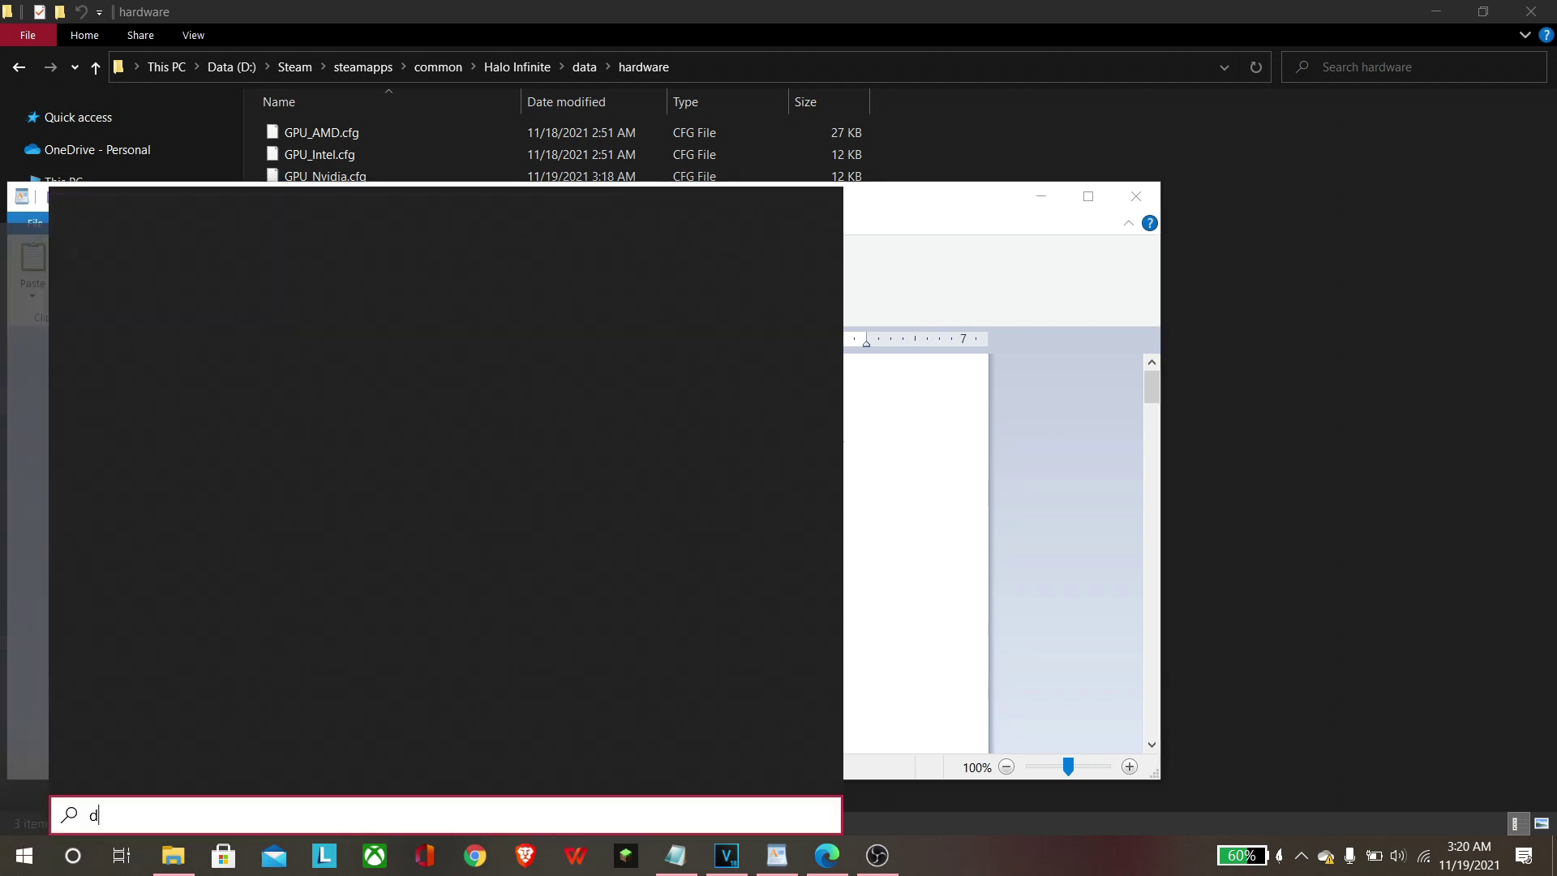
type("xdiag")
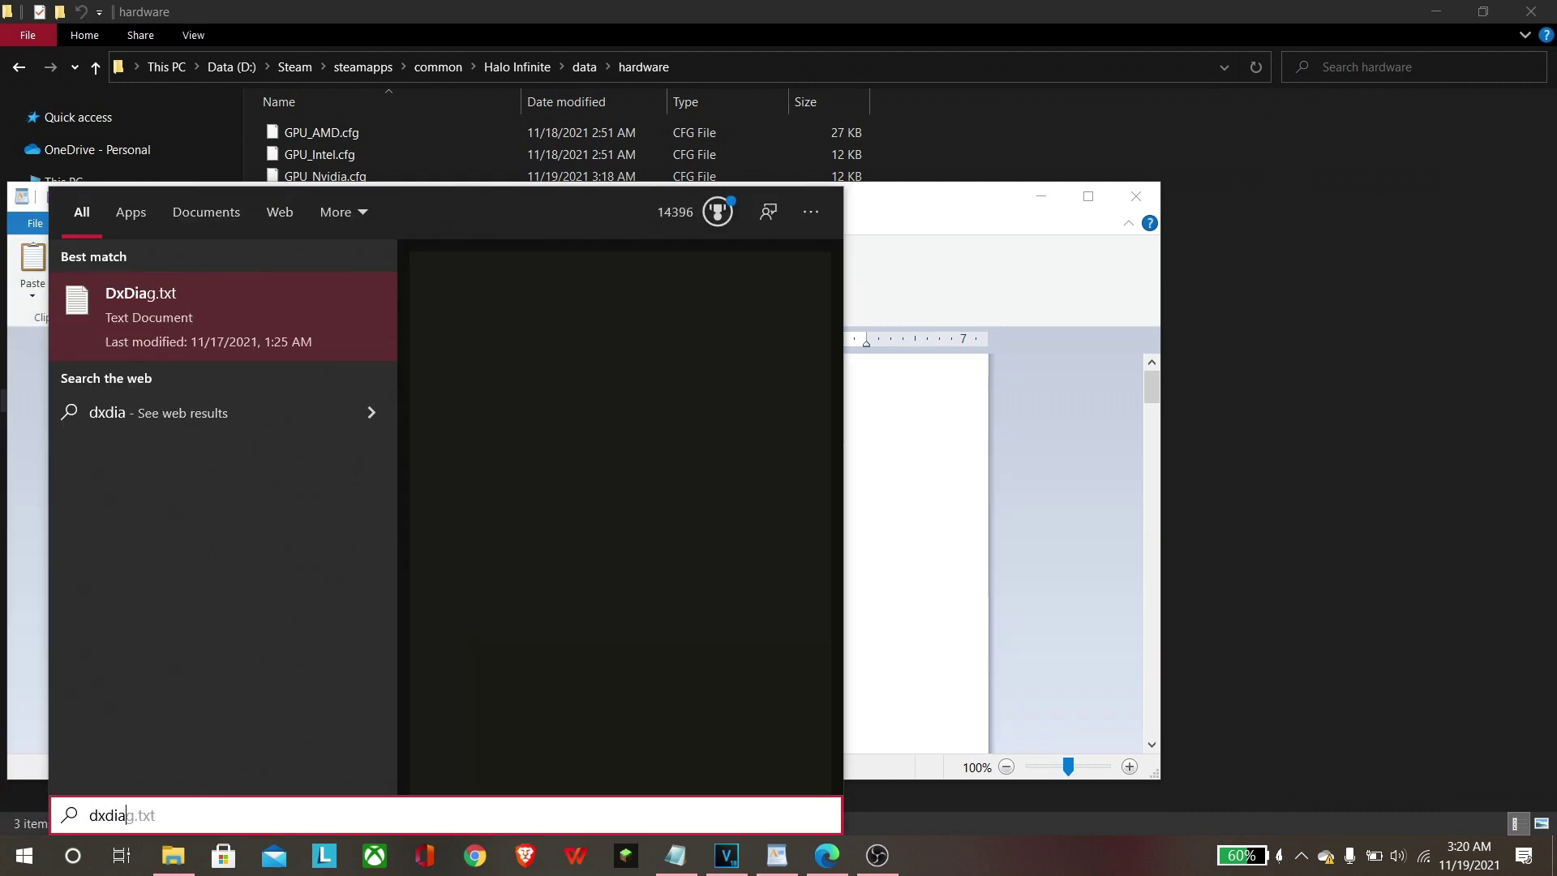
left_click(486, 460)
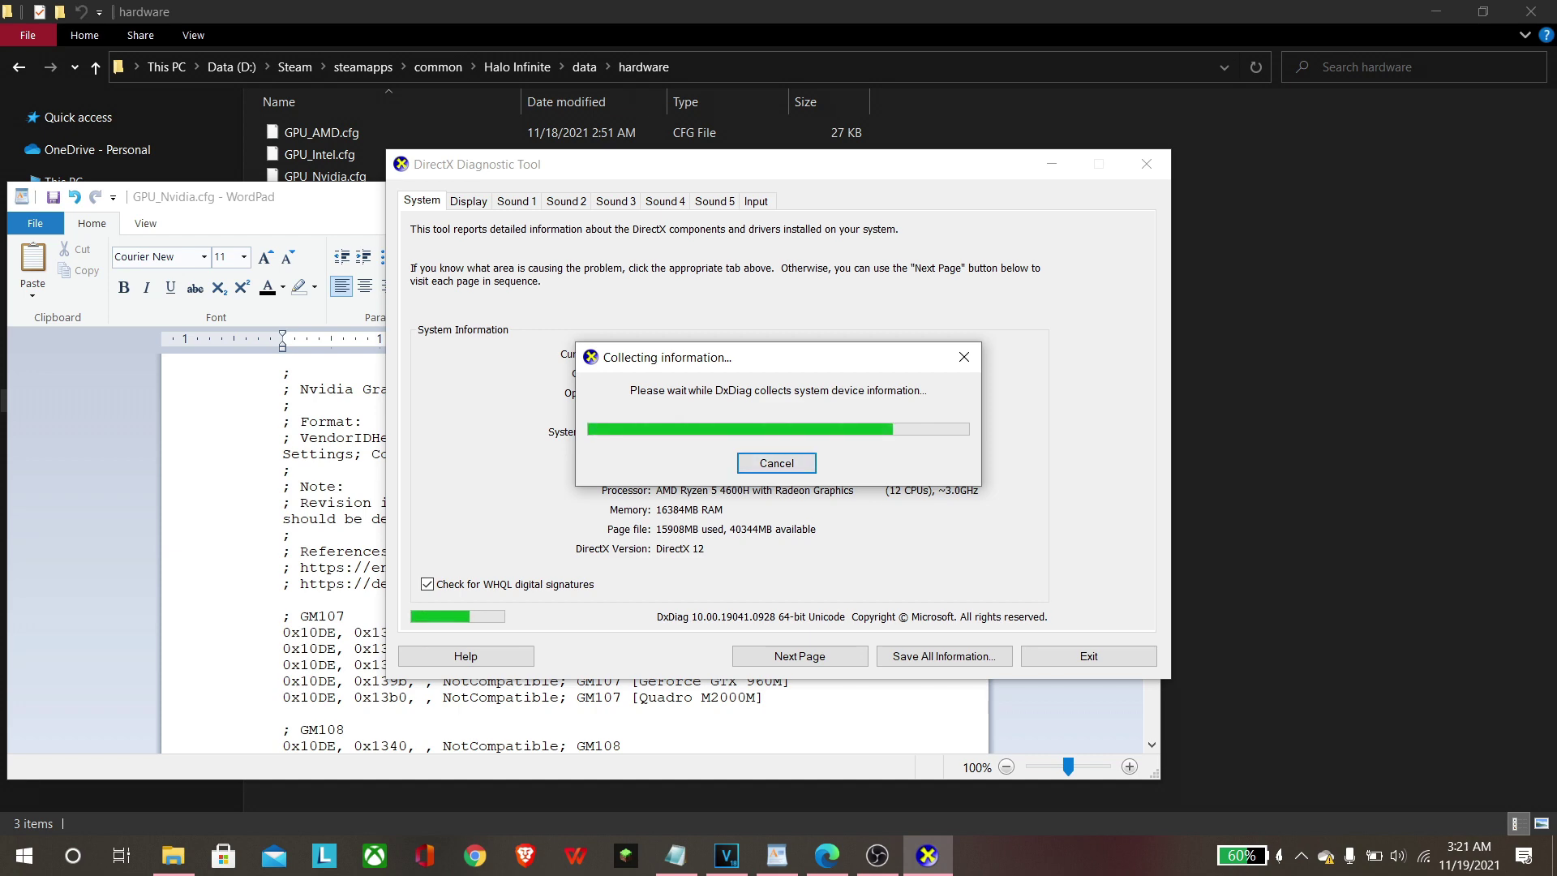
Use Save All Information to open the existing DxDiag.txt report in Notepad, then cancel the save
key("alt+s")
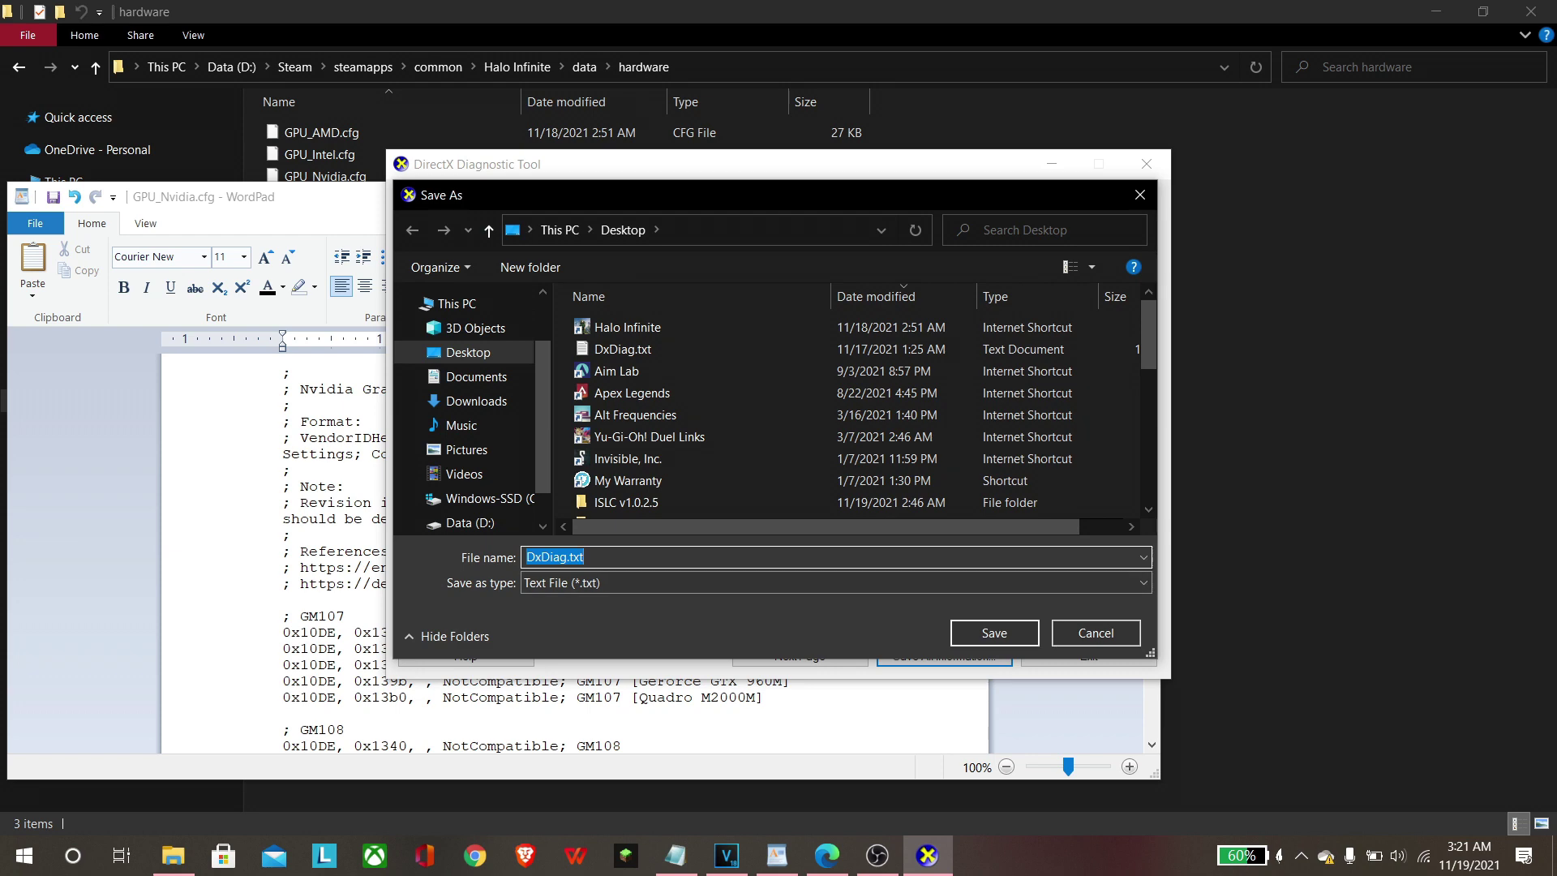
left_click(667, 350)
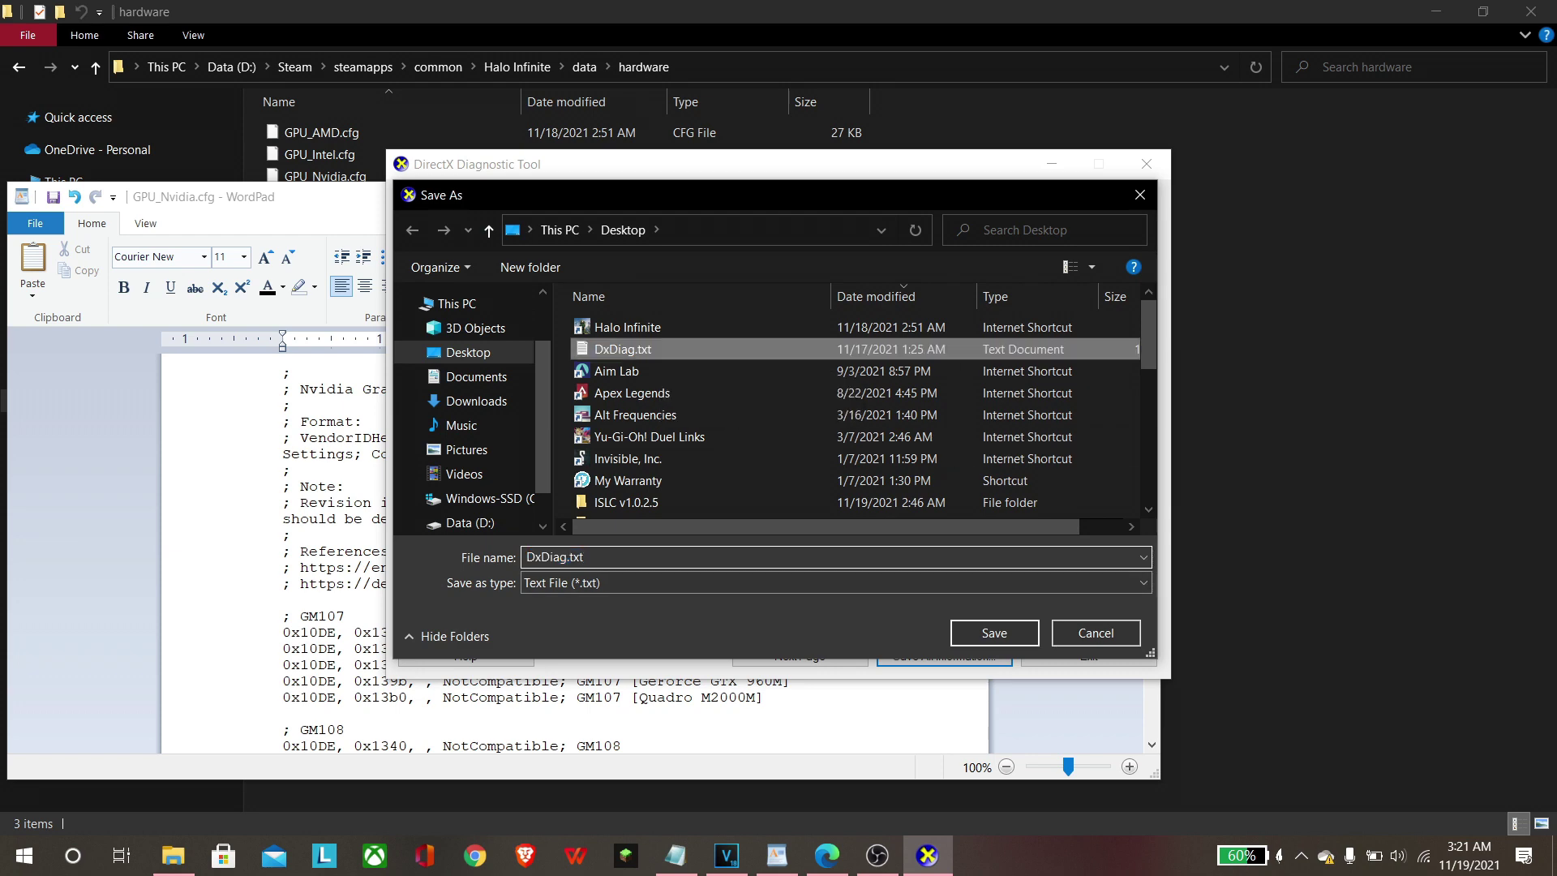
right_click(671, 350)
left_click(721, 291)
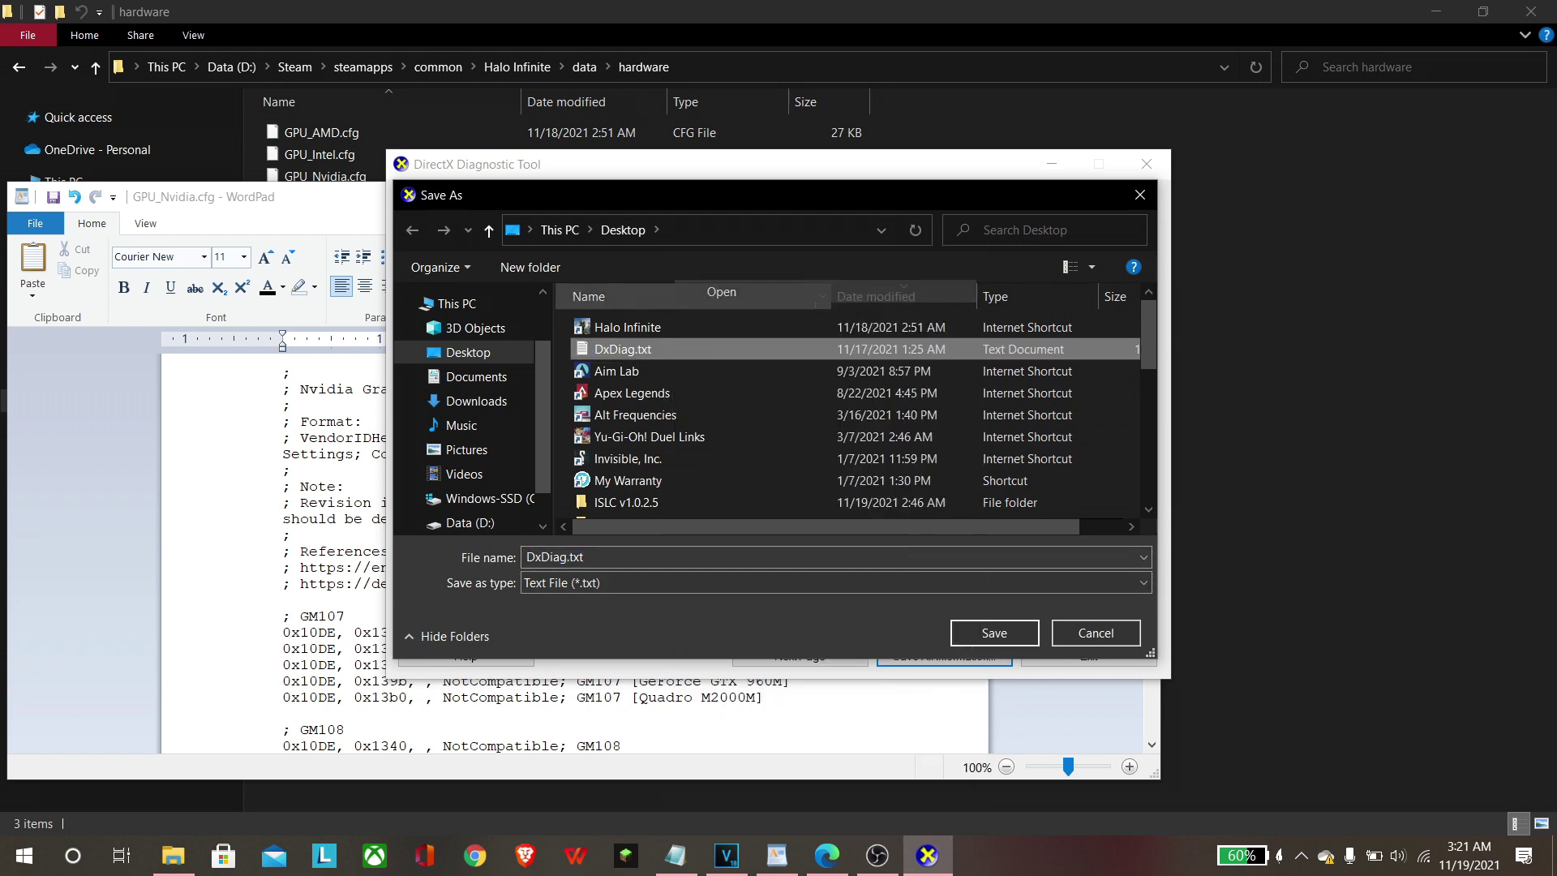
left_click(1139, 195)
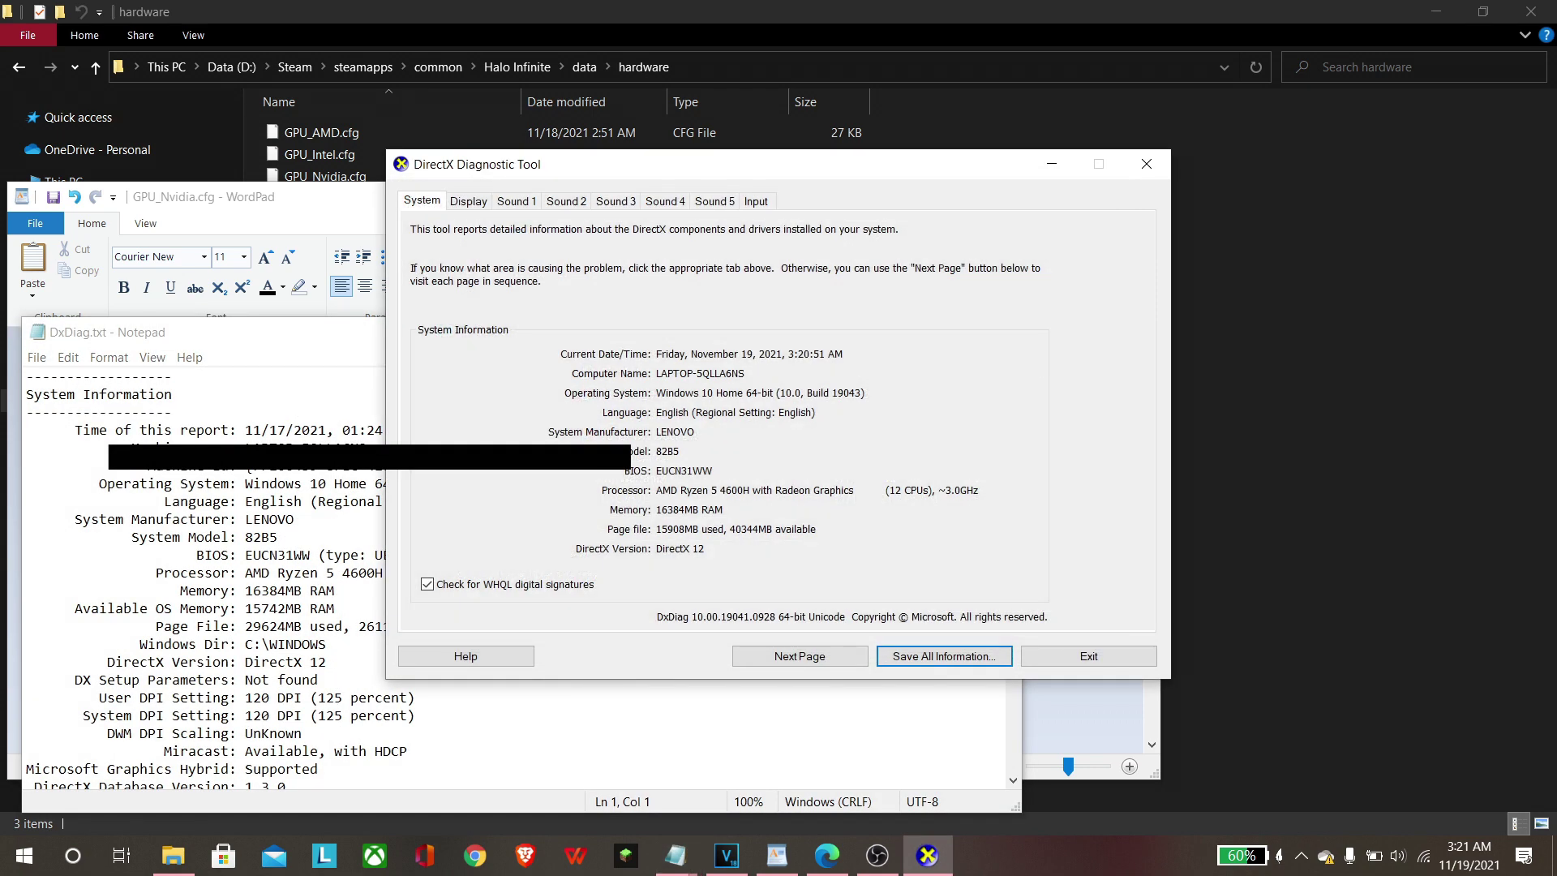
Close the DirectX Diagnostic Tool and find VEN_10DE in the DxDiag report
left_click(1145, 164)
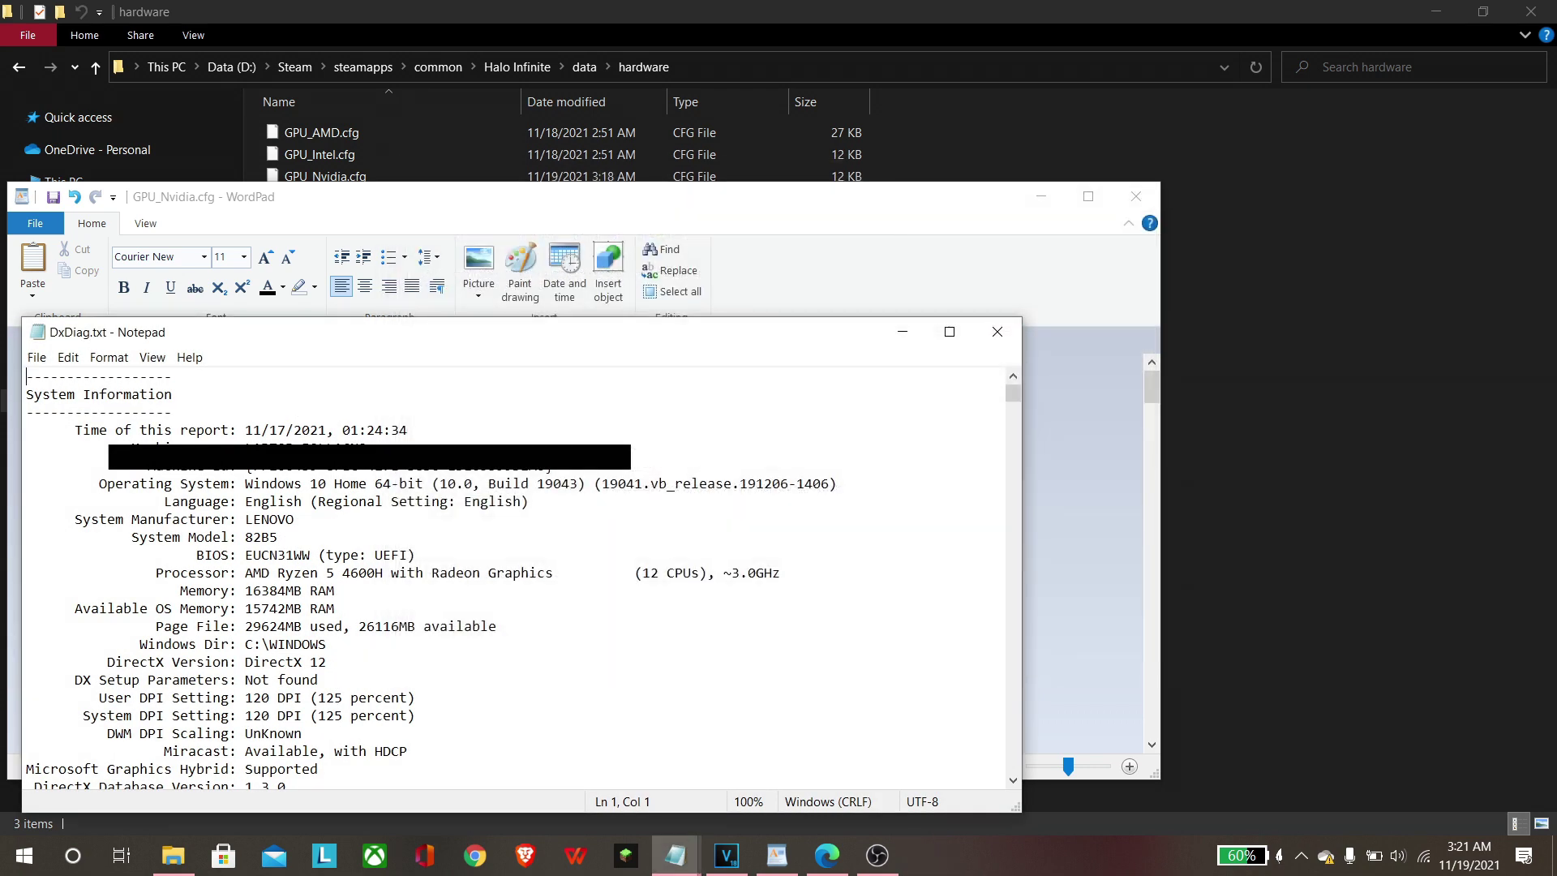
left_click_drag(577, 333, 971, 203)
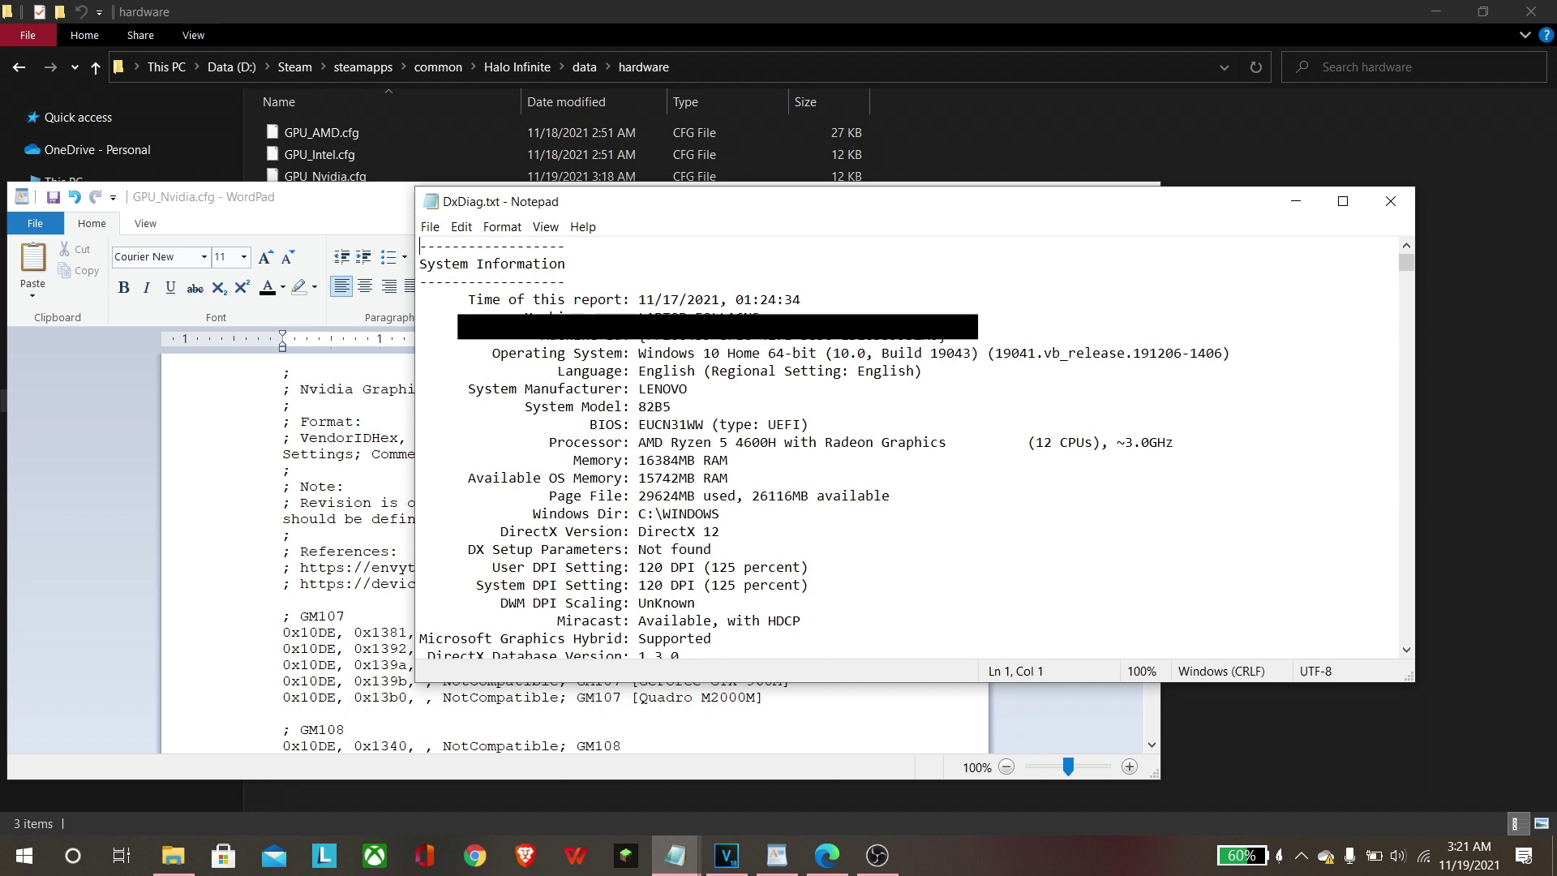
key("ctrl+f")
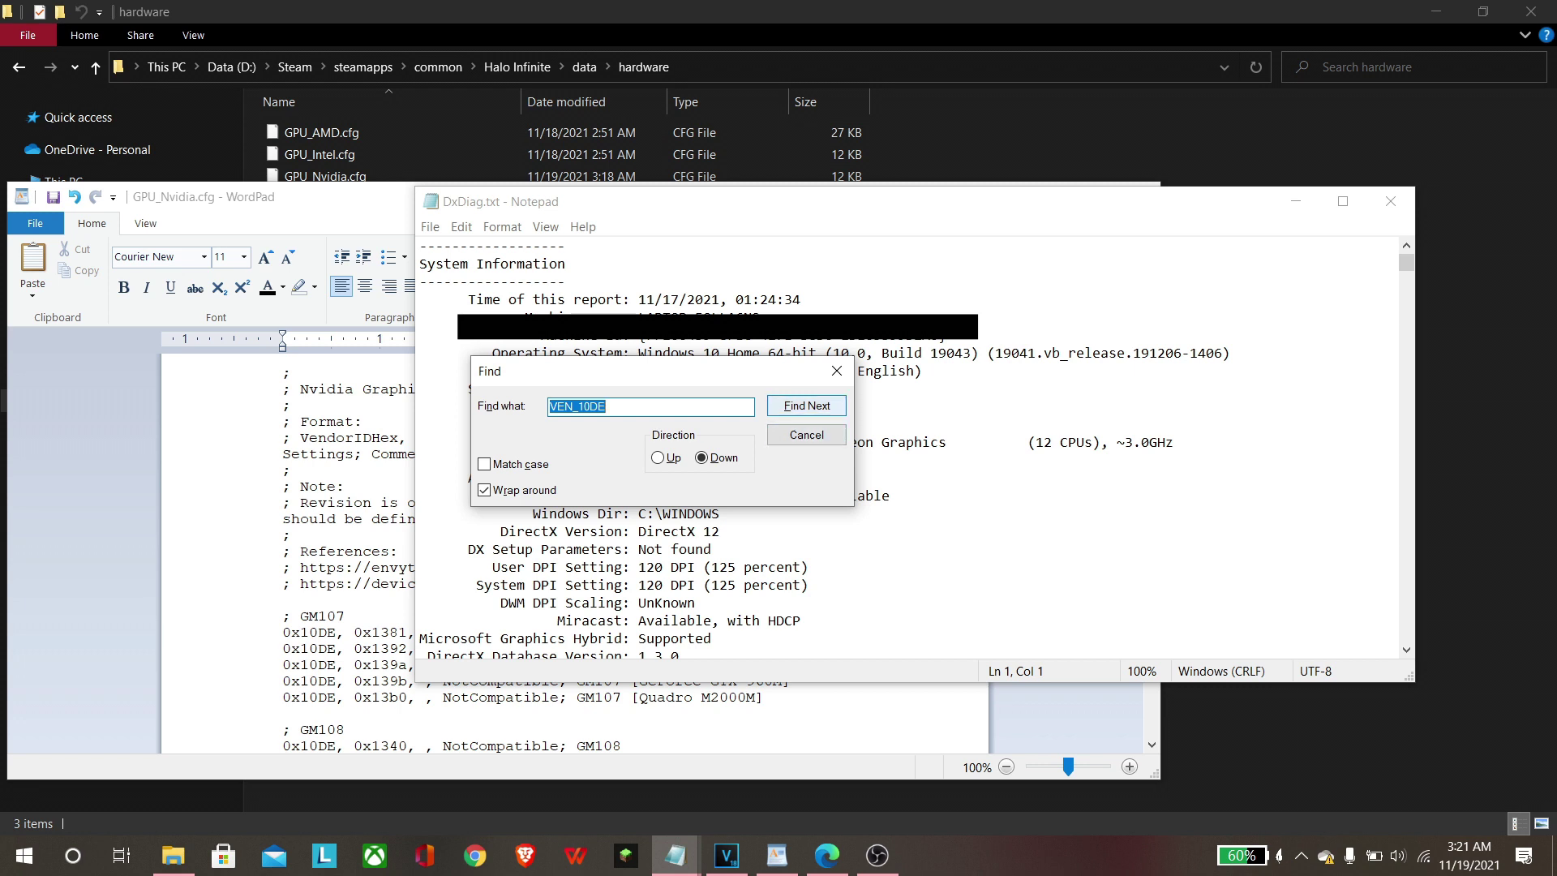
key("Return")
Select device ID 1F99 after DEV_ in the Device Key line and bring up Device Hunt
left_click_drag(739, 377, 351, 261)
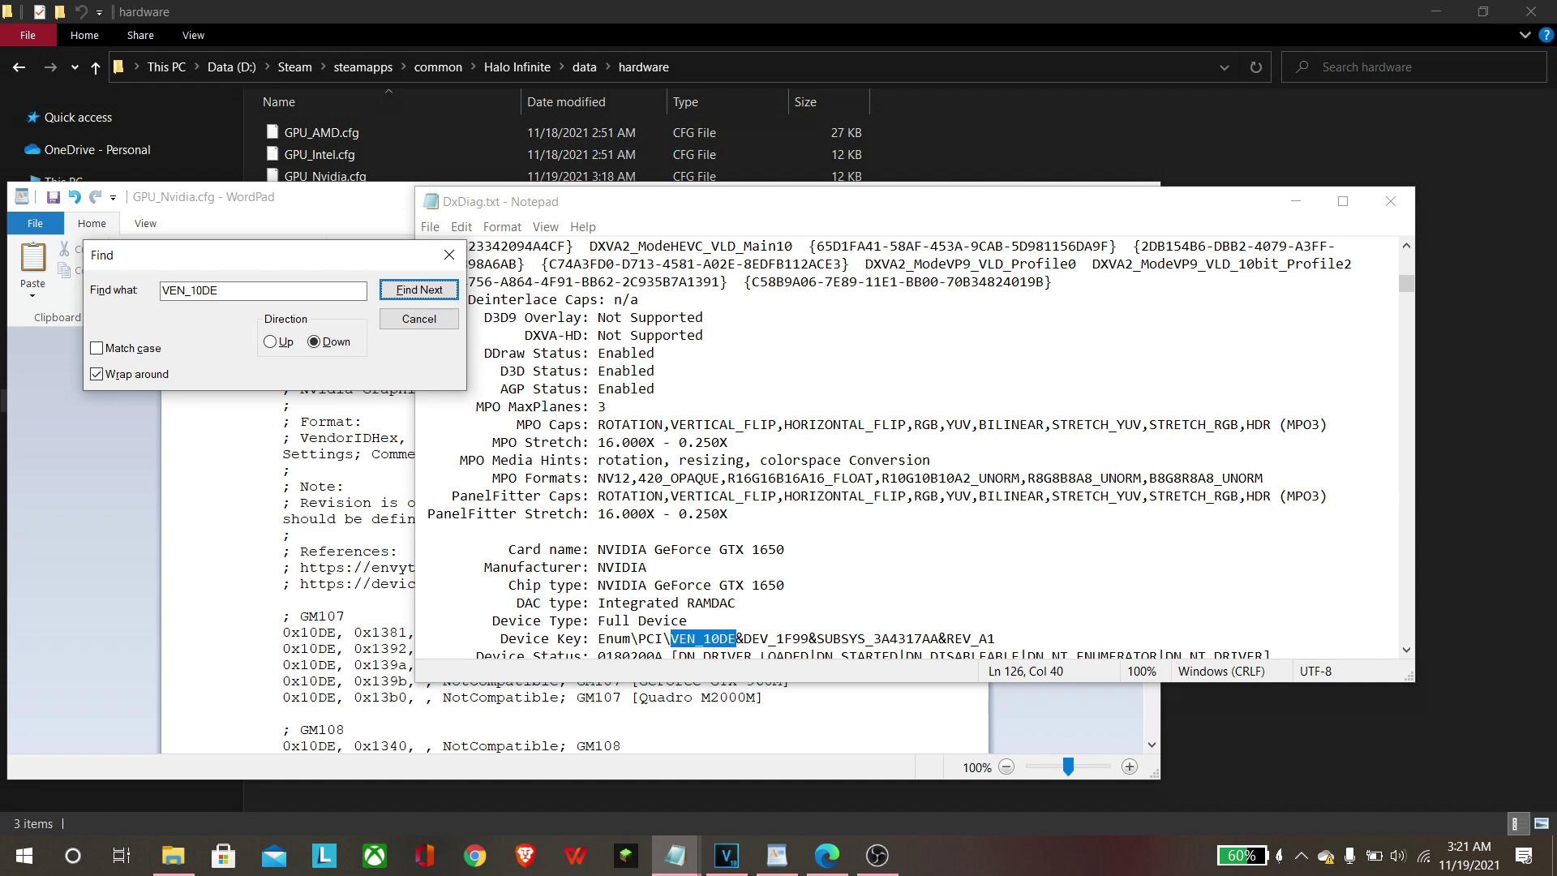
scroll(891, 449, "down", 1)
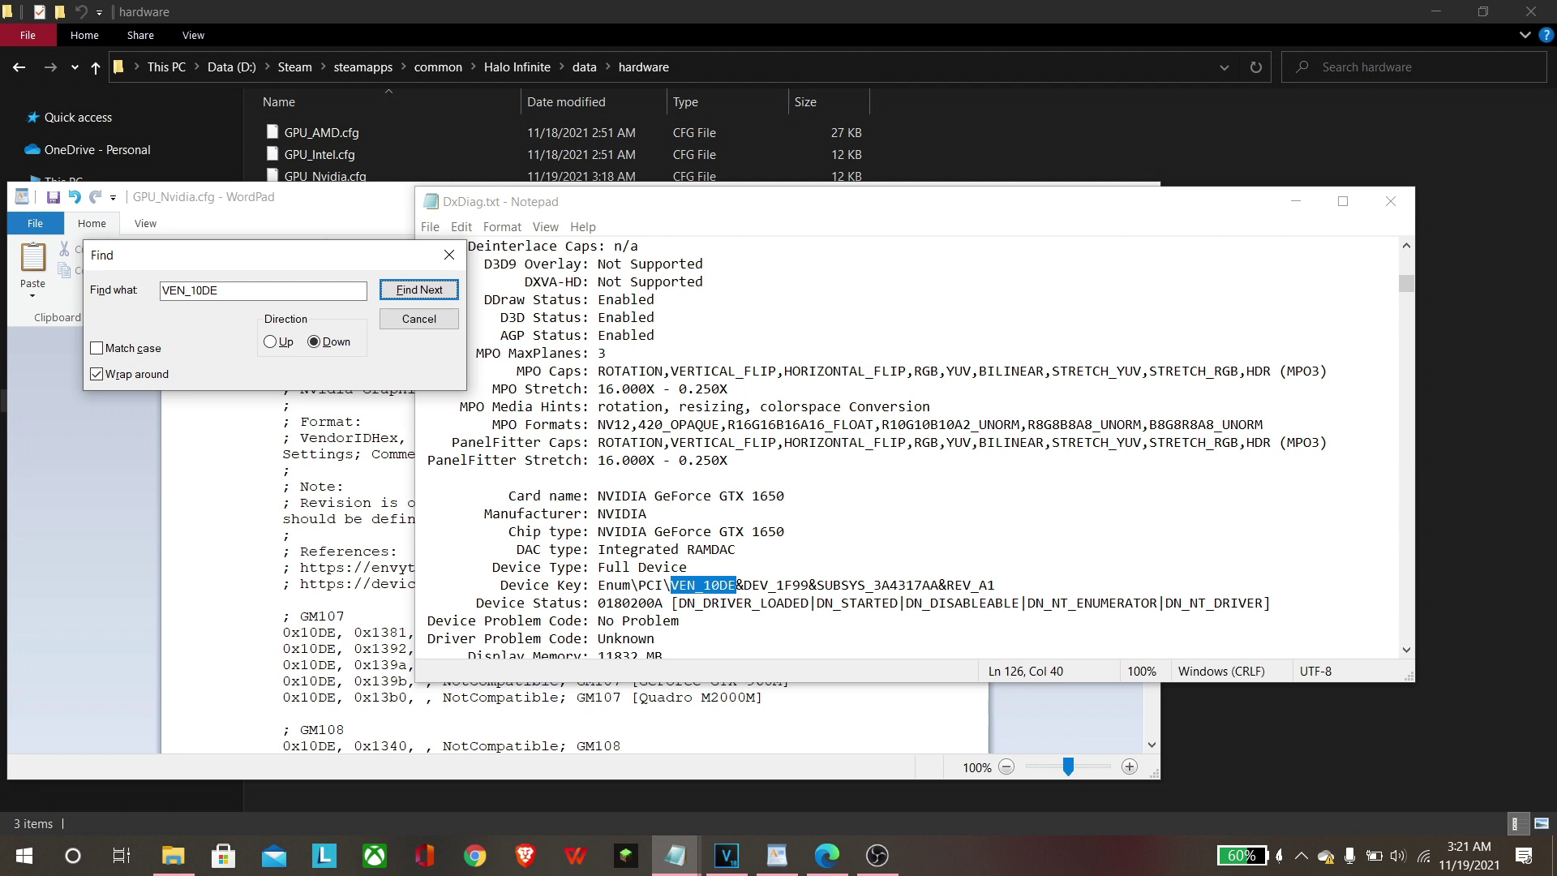
left_click_drag(776, 584, 809, 584)
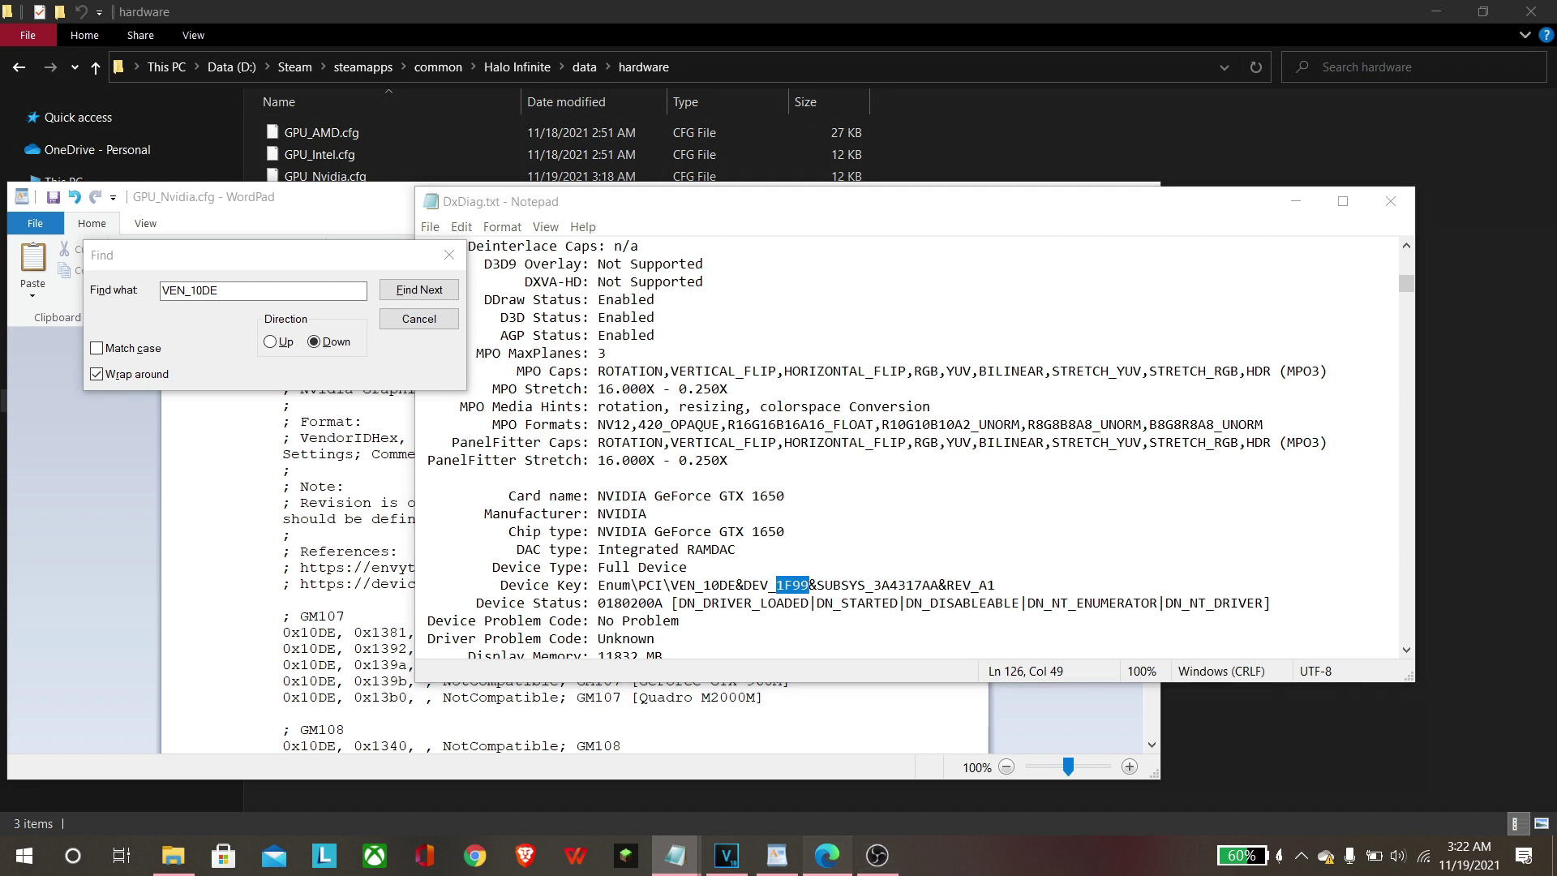
left_click(827, 854)
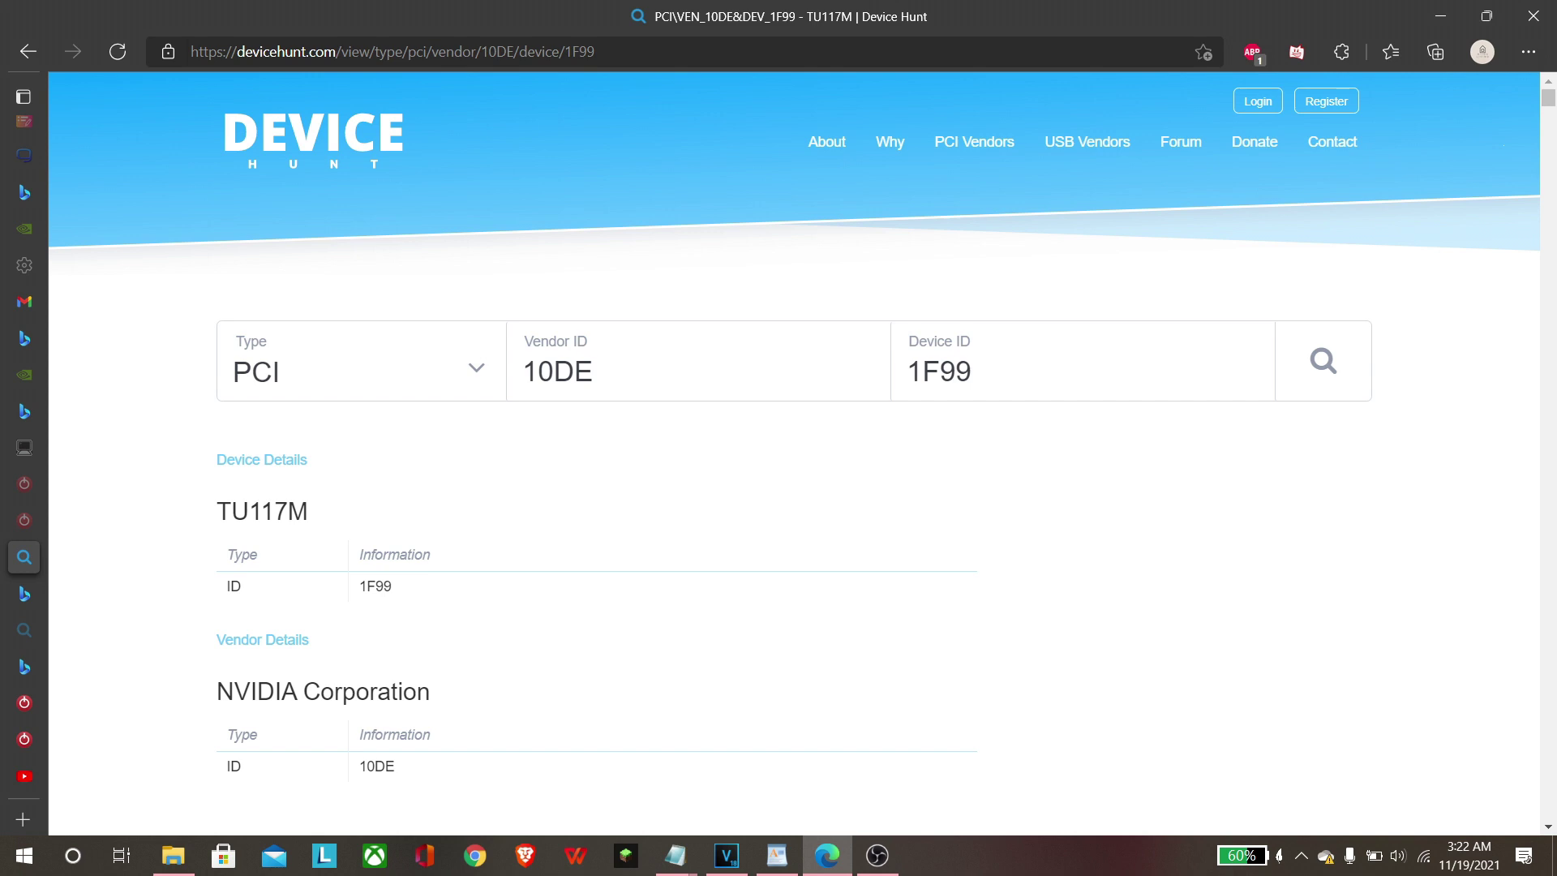
Compare the DxDiag IDs with Device Hunt and rerun the lookup for vendor 10DE, device 1F99
mouse_move(675, 856)
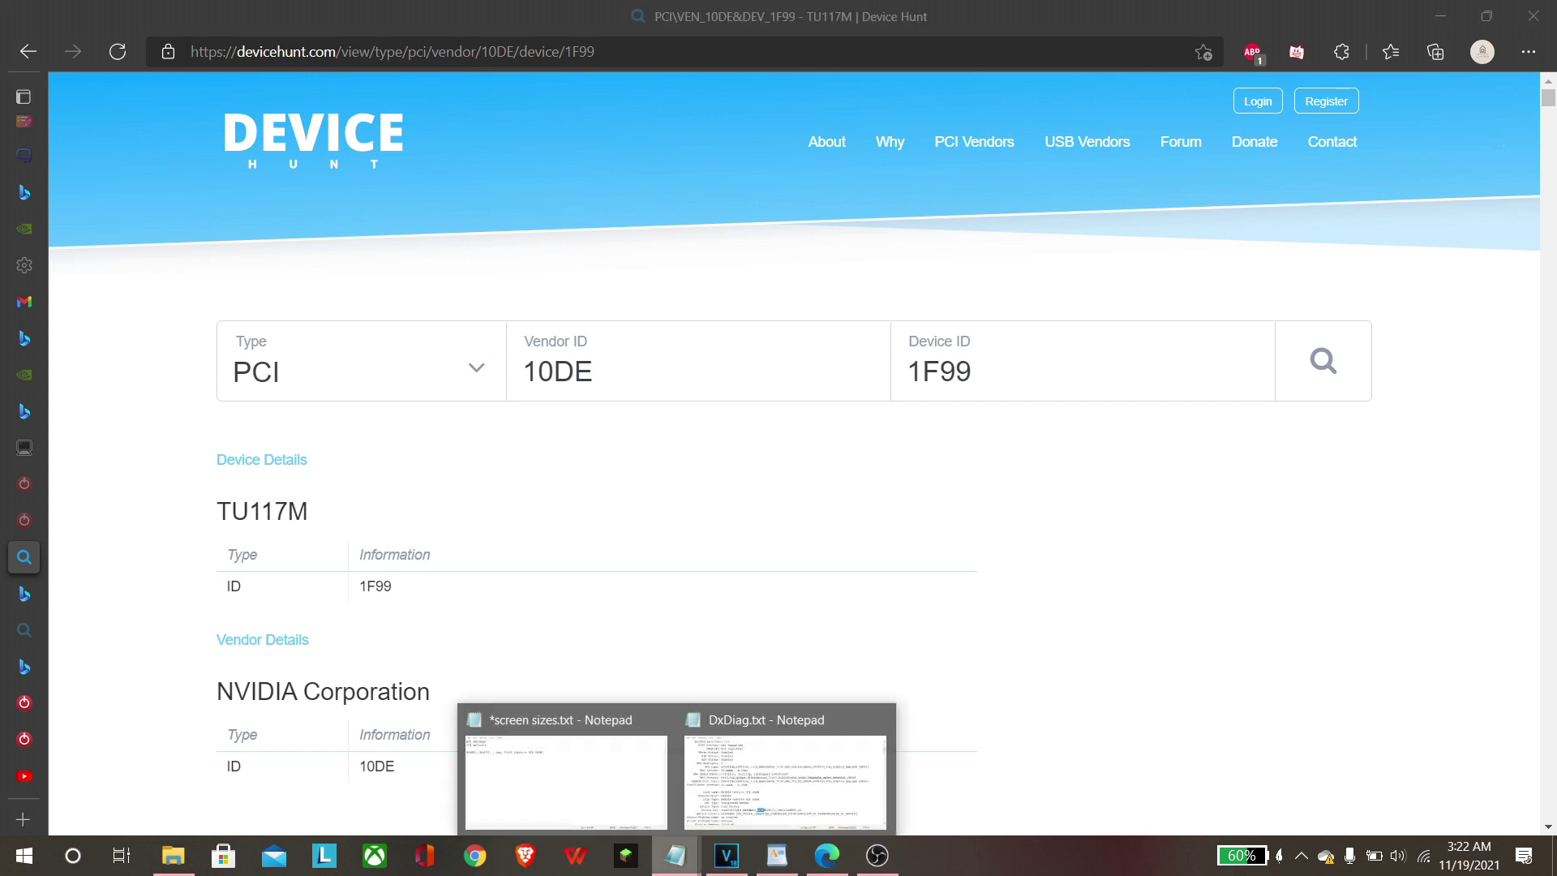
left_click(786, 766)
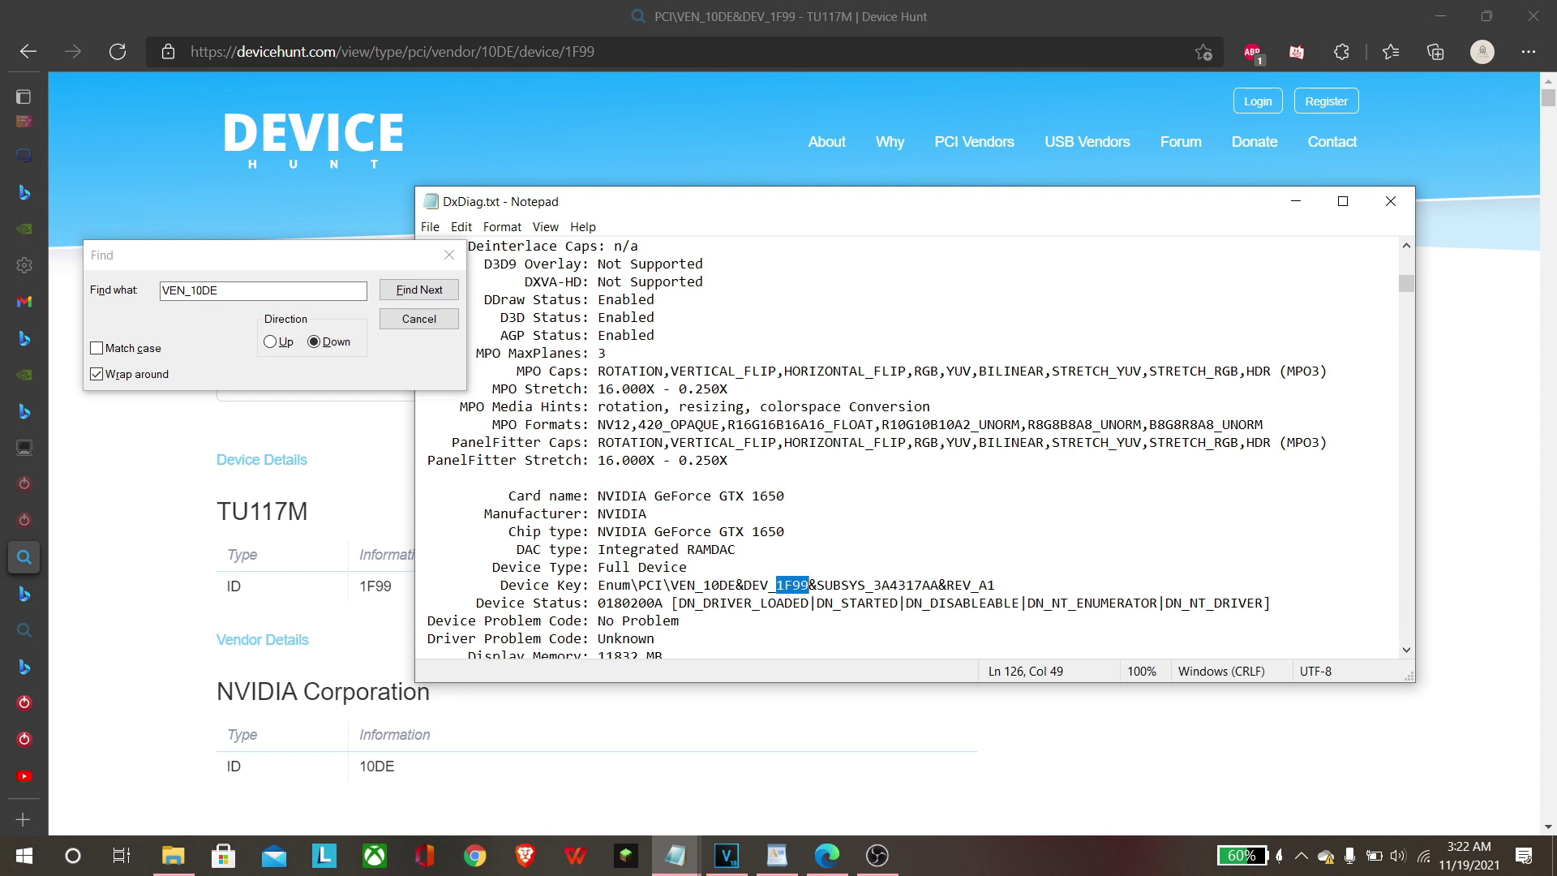
left_click(827, 855)
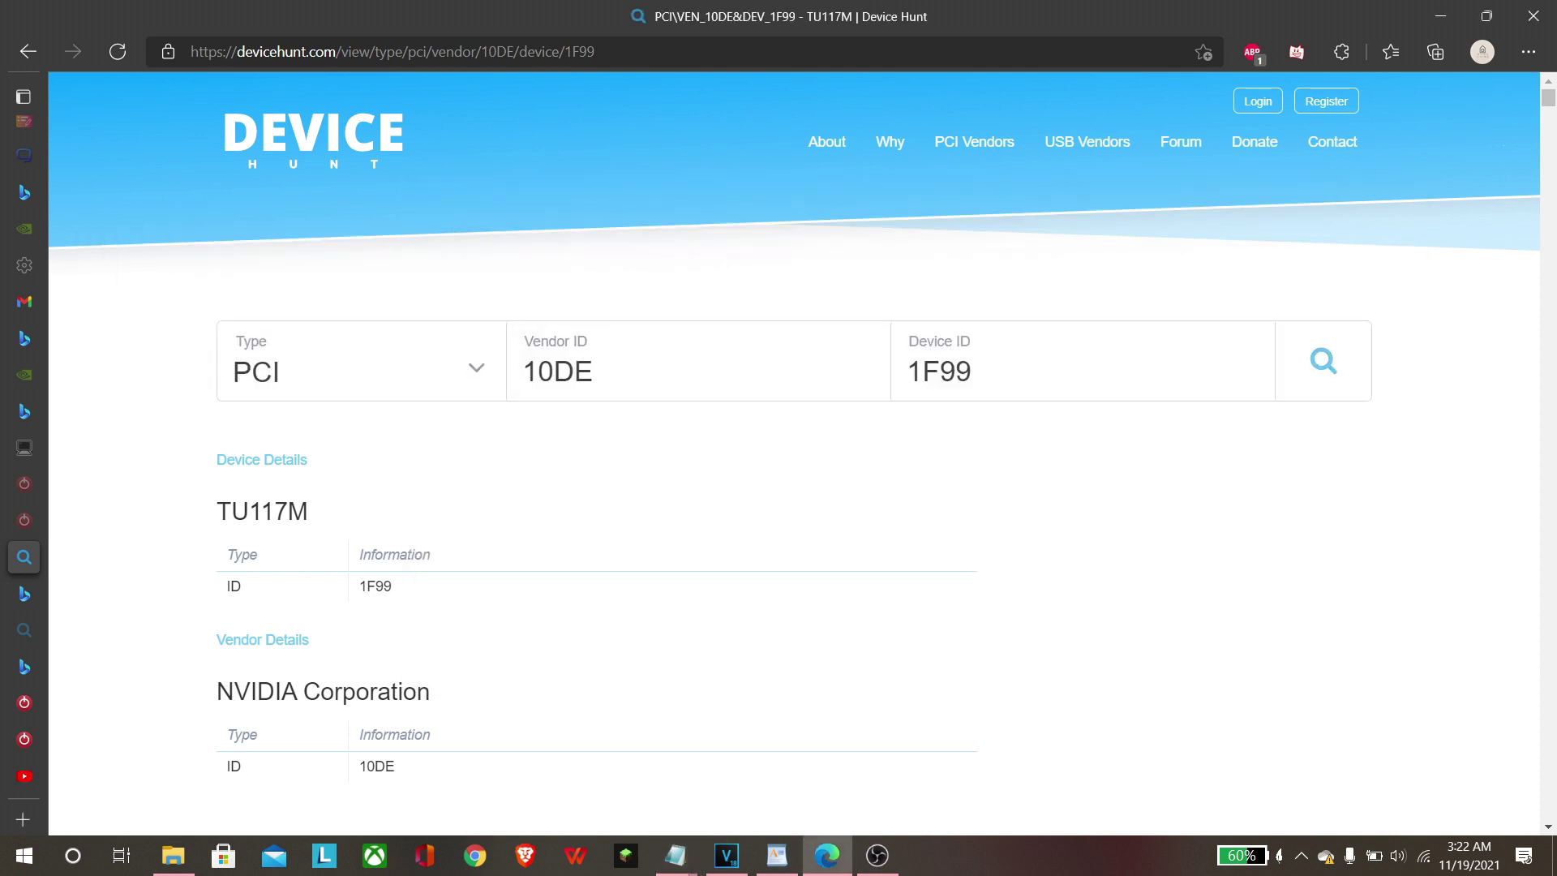
left_click(1323, 360)
Locate the 0x1f98 entry in GPU_Nvidia.cfg and select the prepared GTX 1650 line in screen sizes.txt
left_click(777, 855)
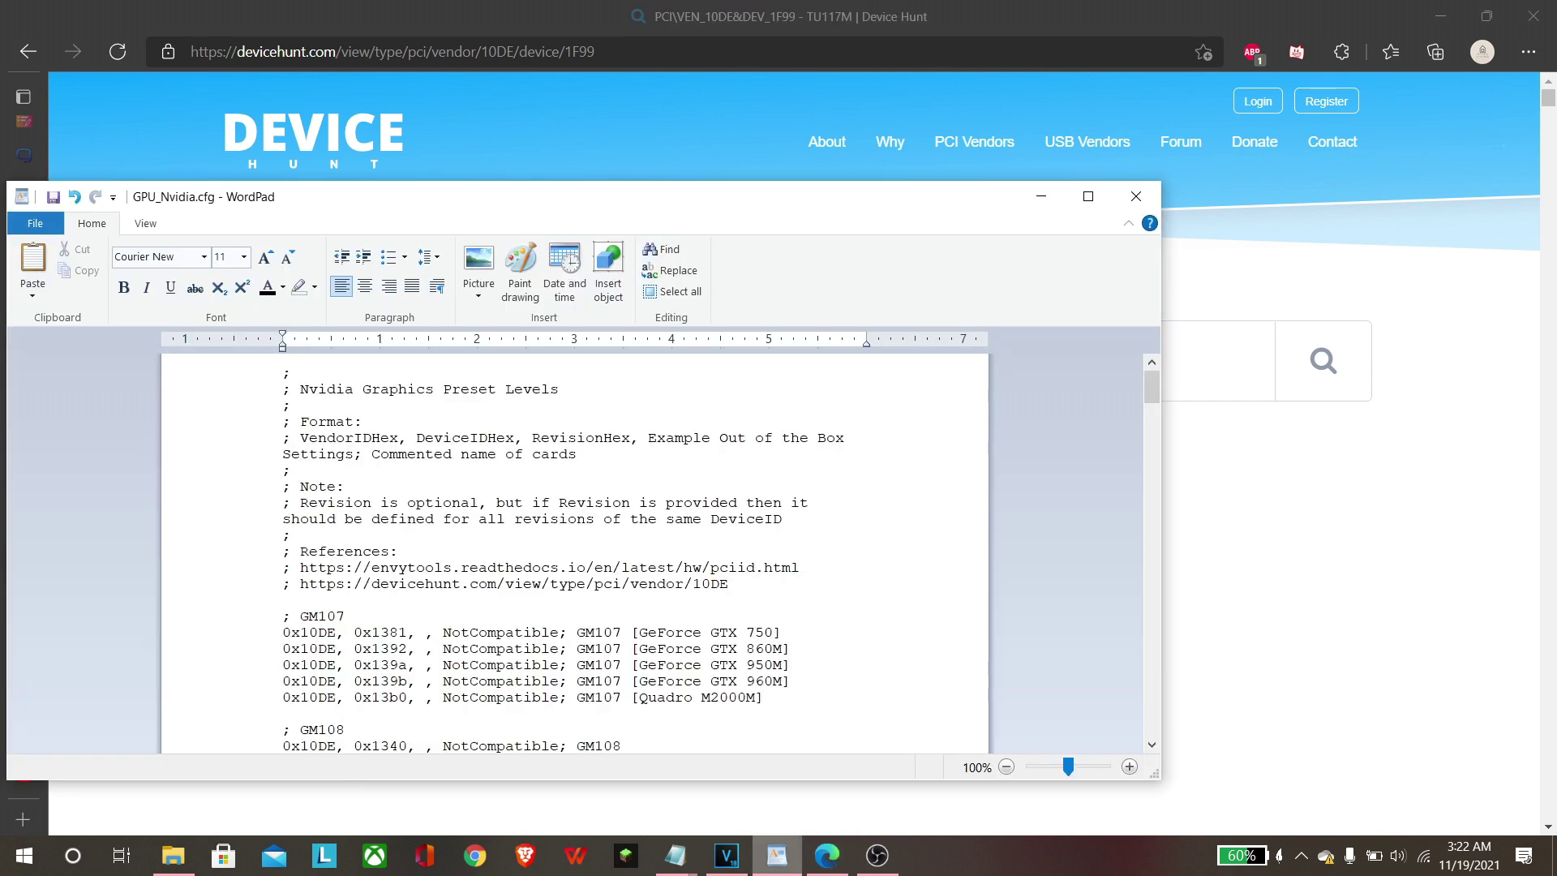
left_click_drag(1152, 386, 1151, 689)
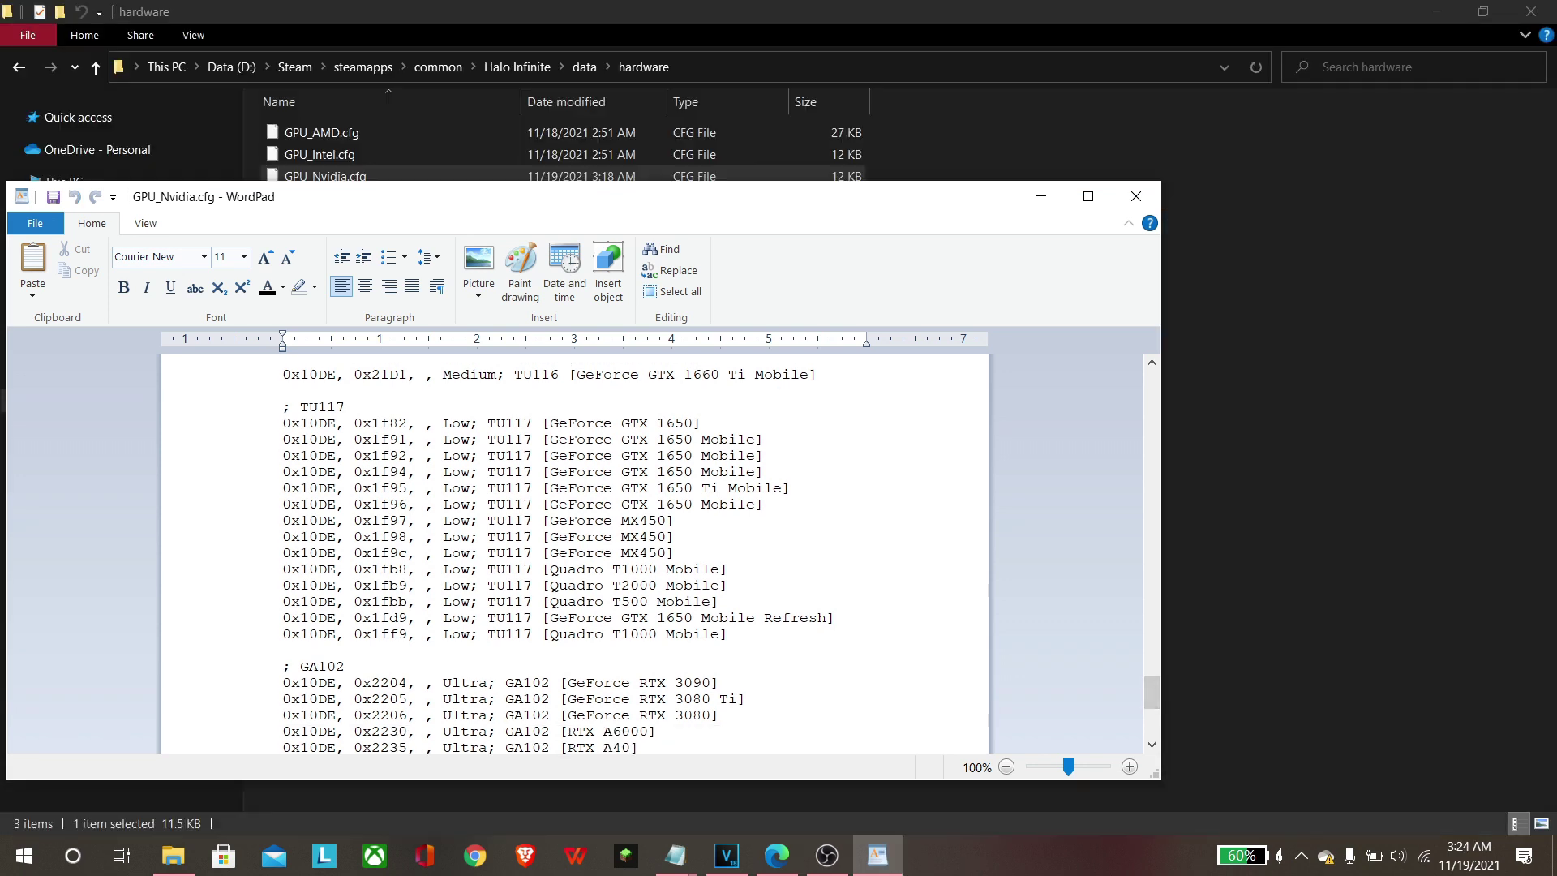
mouse_move(675, 856)
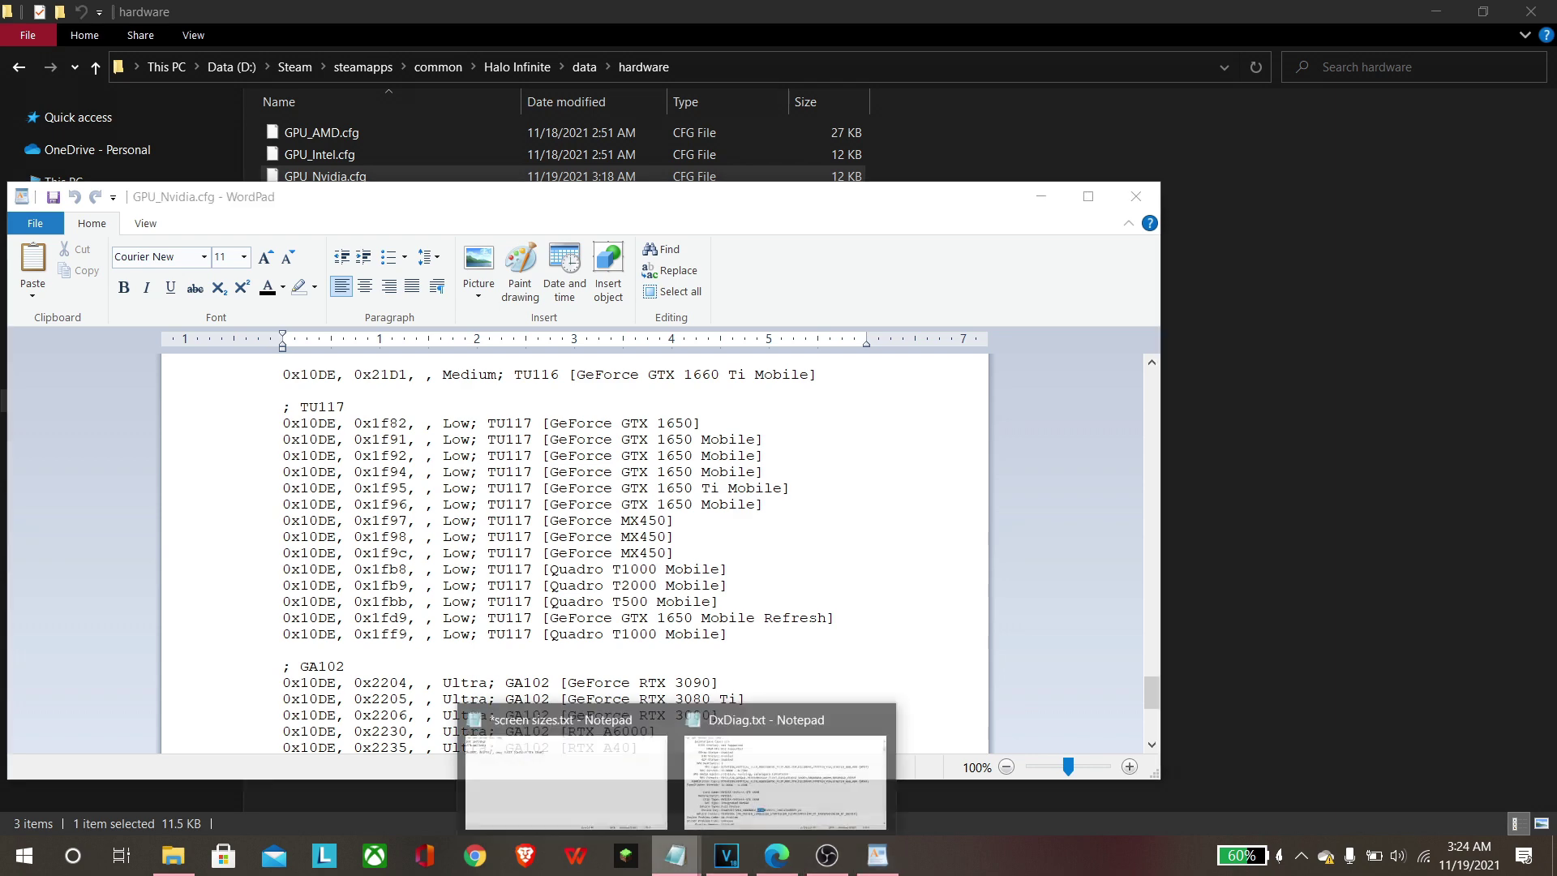
left_click(573, 780)
key("ctrl+shift+Left")
key("ctrl+shift+Left")
key("ctrl+shift+Left")
key("ctrl+shift+Left")
key("ctrl+shift+Left")
key("ctrl+shift+Left")
key("ctrl+shift+Left")
key("ctrl+shift+Left")
key("ctrl+shift+Left")
key("ctrl+shift+Left")
key("ctrl+c")
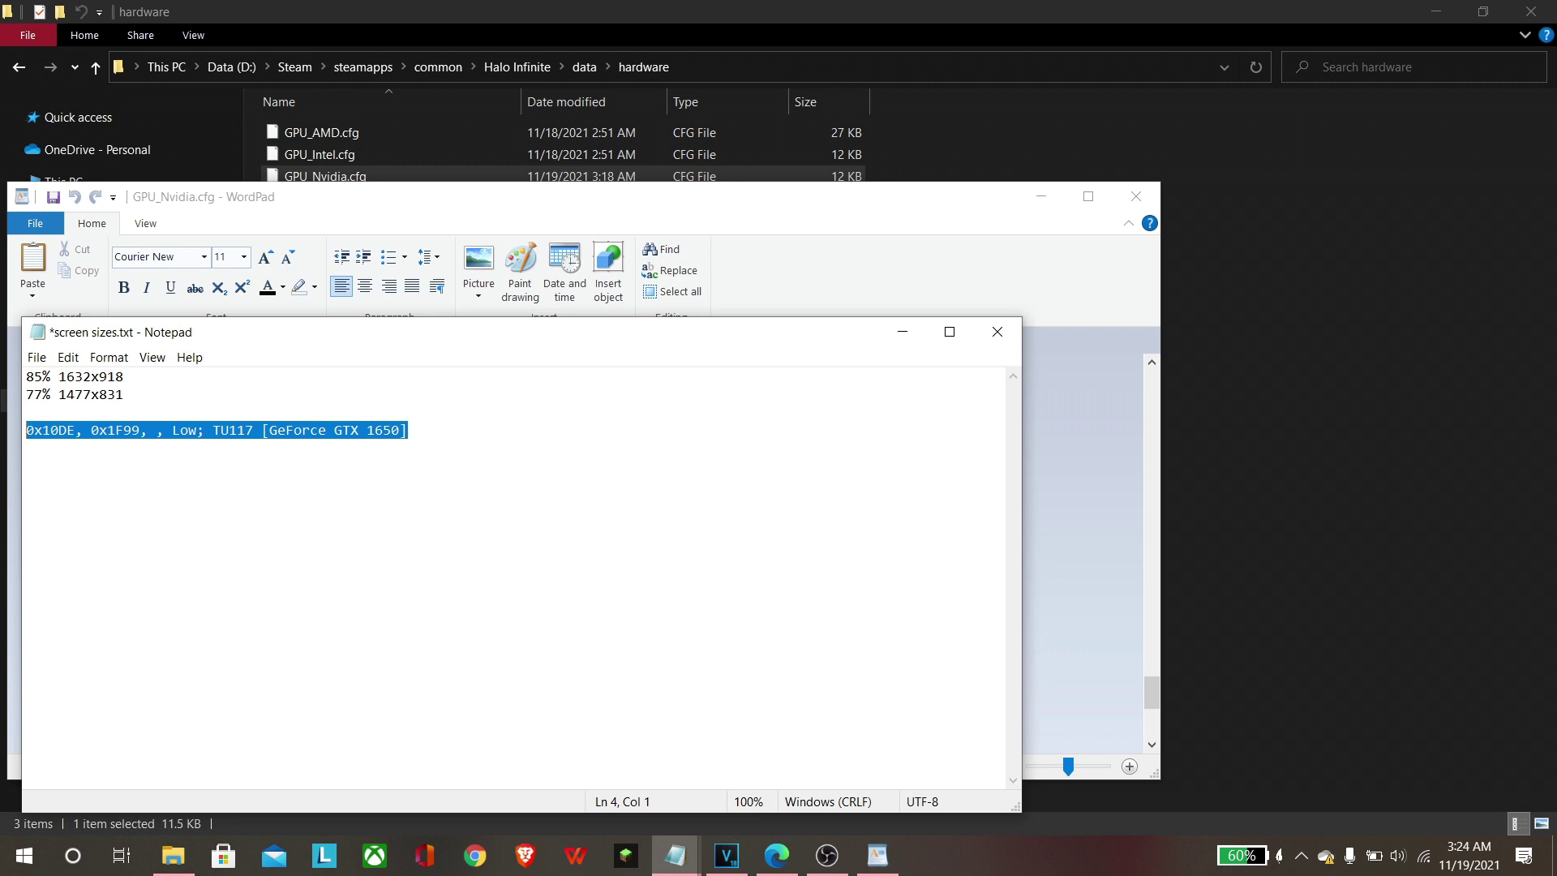
Paste the 0x1F99 GeForce GTX 1650 line below the 0x1f98 entry, save GPU_Nvidia.cfg, and close WordPad
key("alt+Tab")
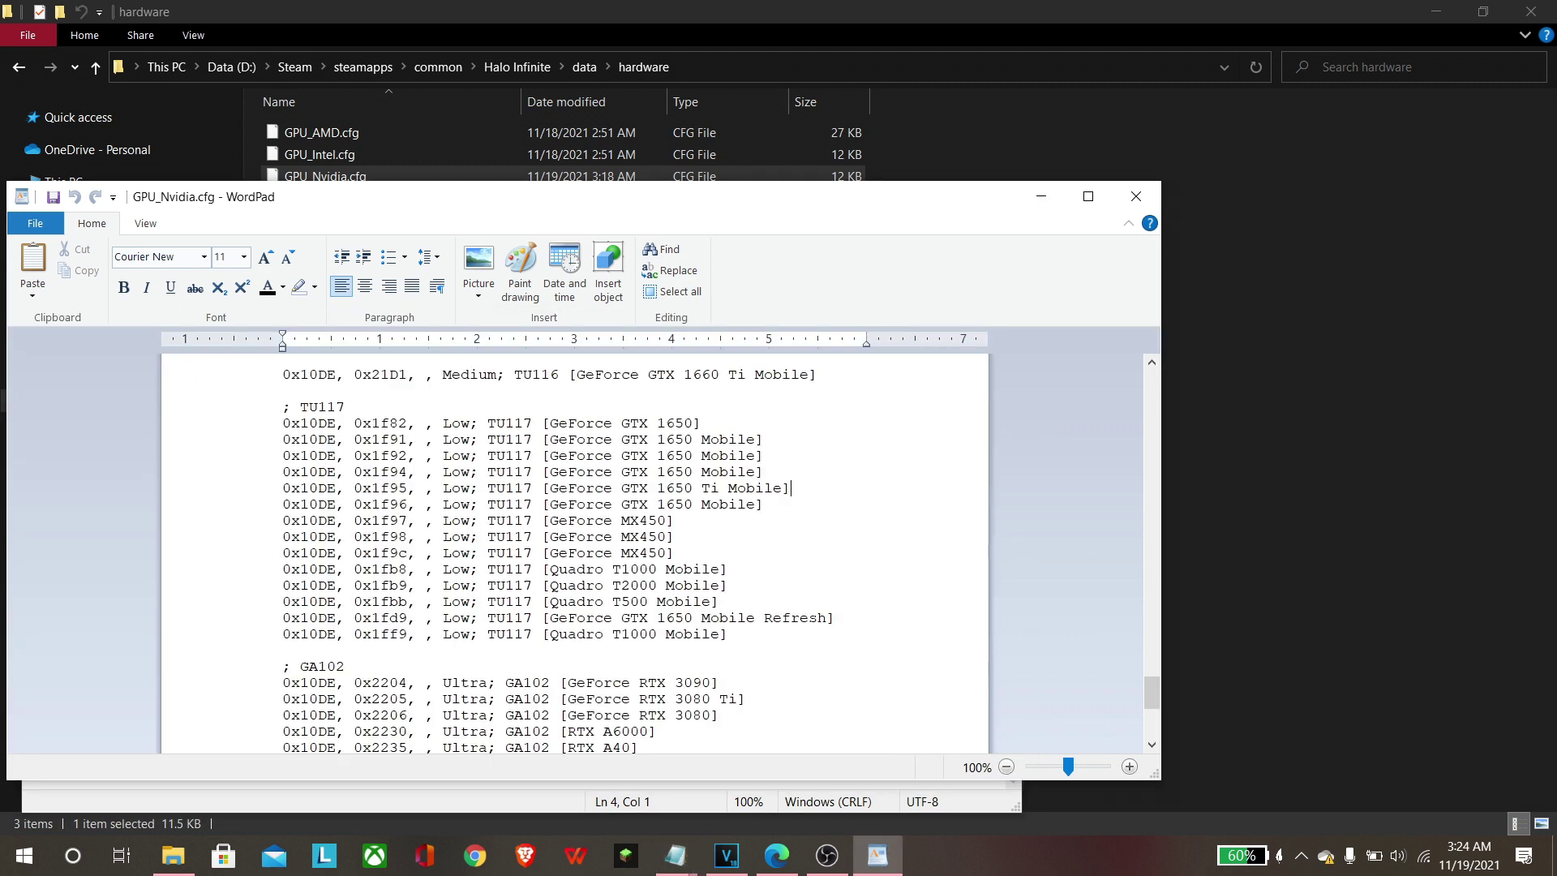
key("Return")
key("ctrl+v")
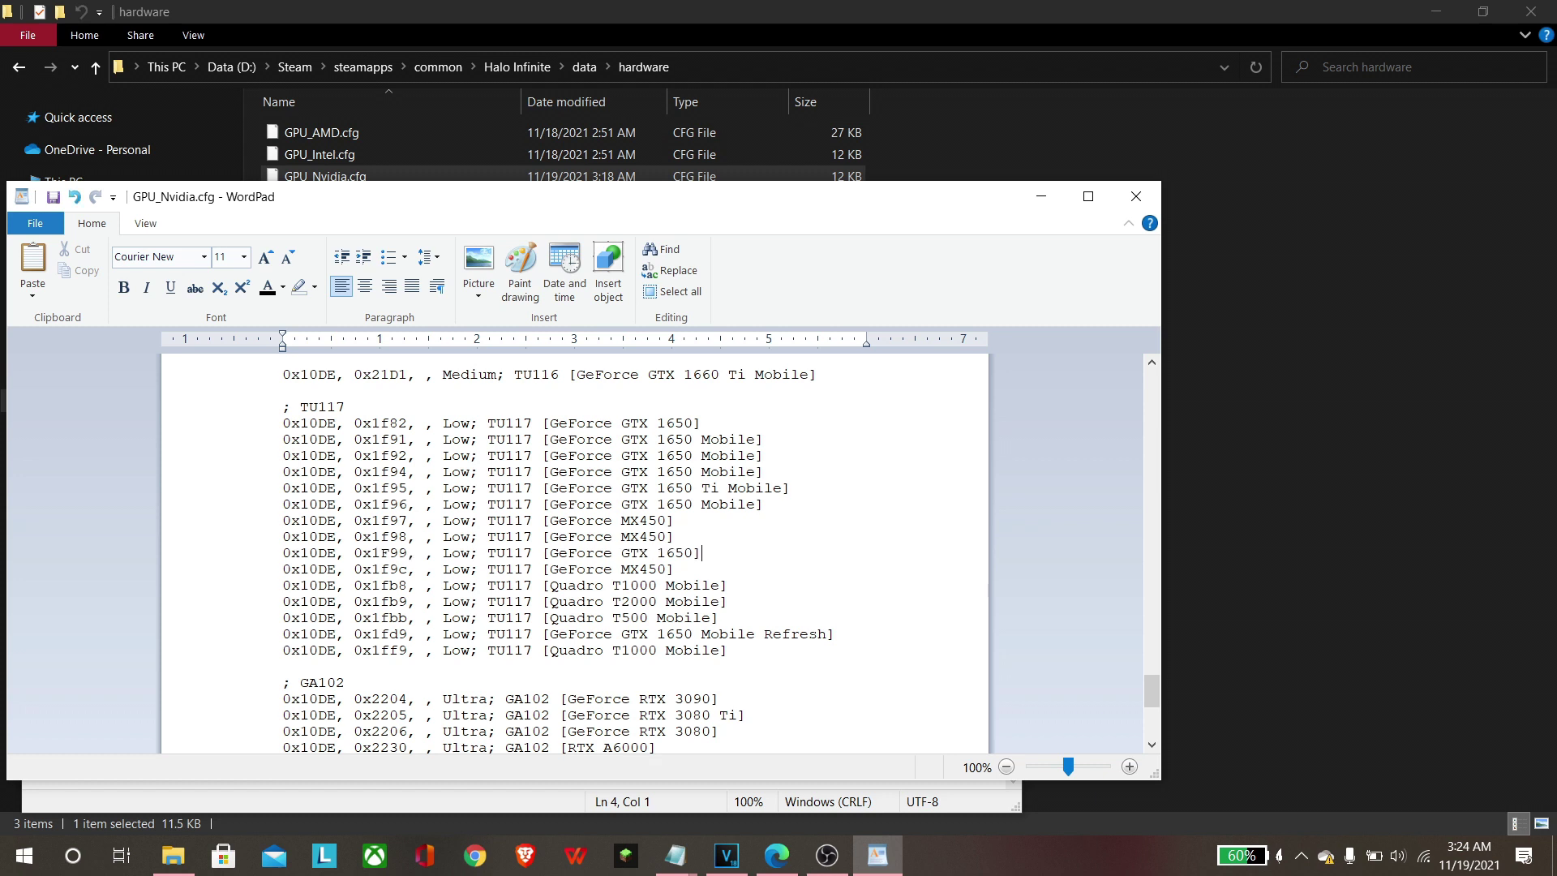
key("ctrl+s")
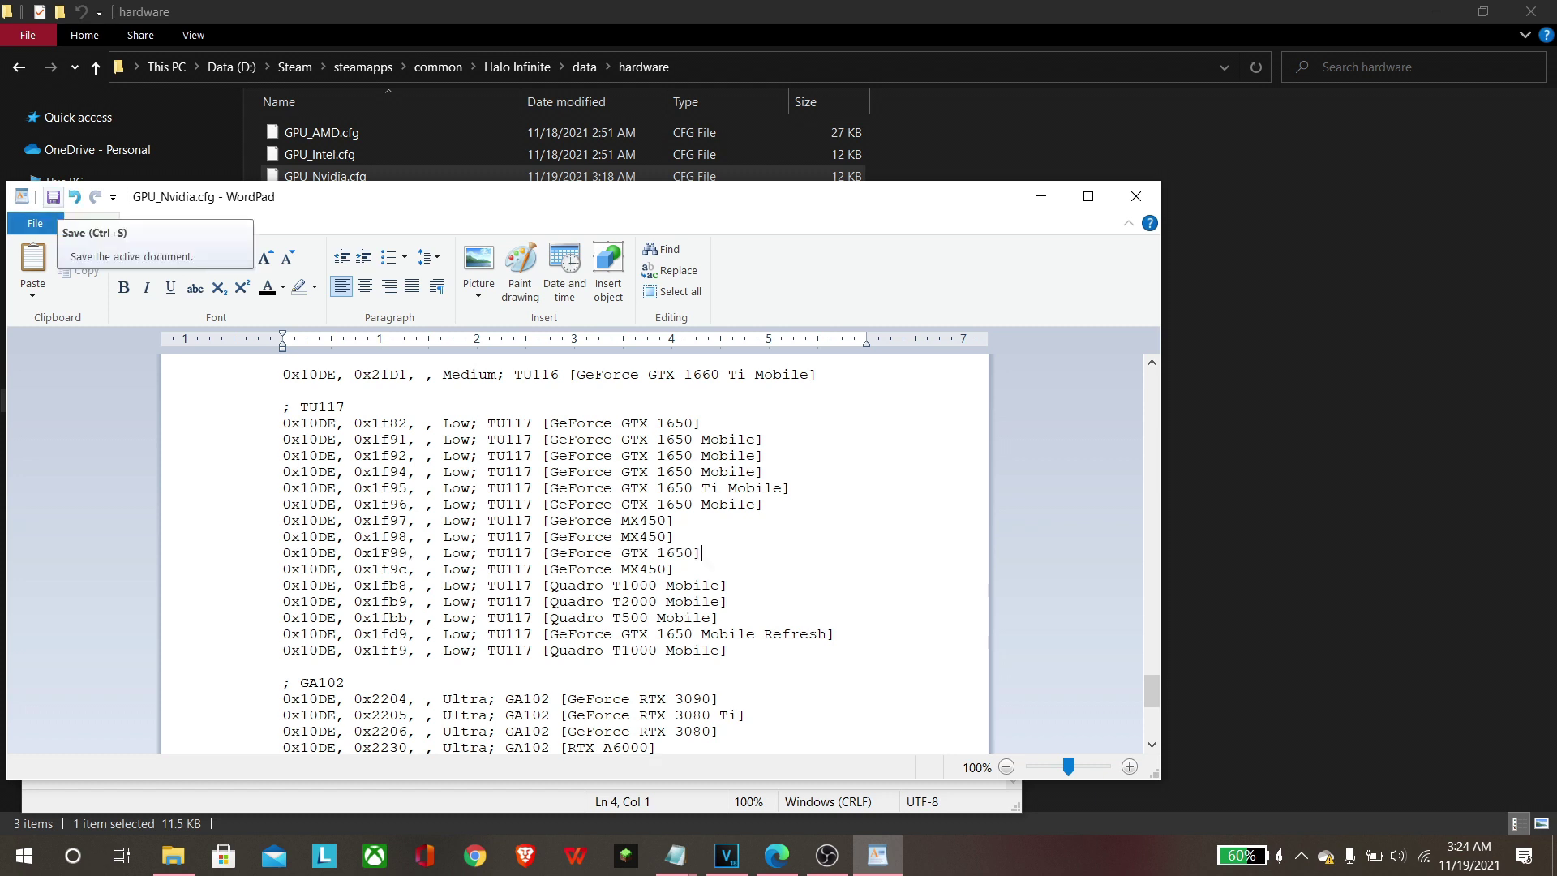
left_click(53, 196)
scroll(567, 552, "down", 4)
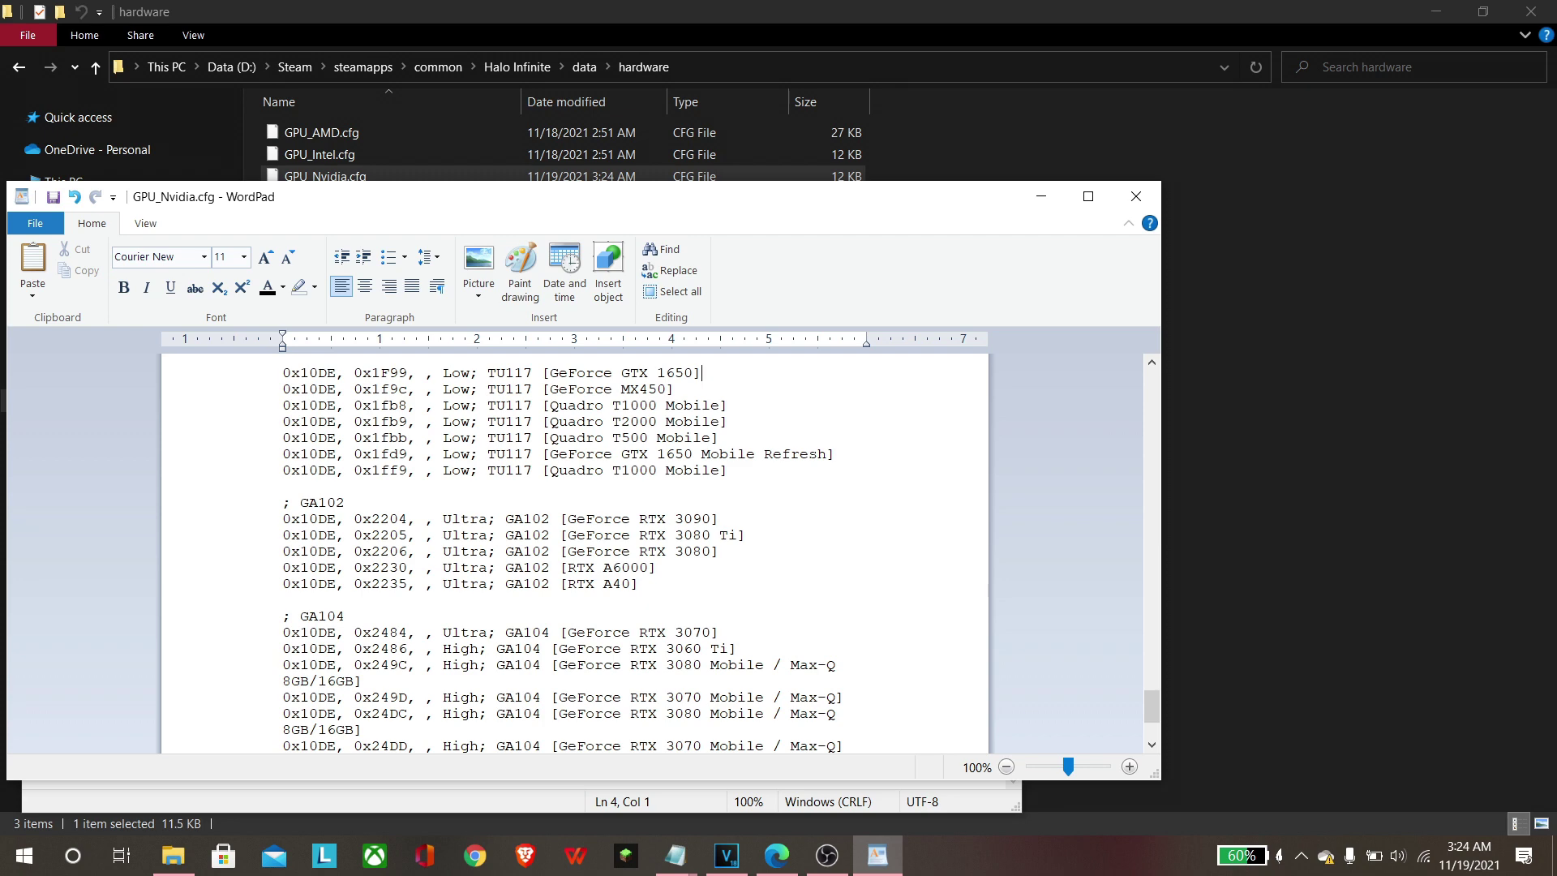
left_click(1135, 196)
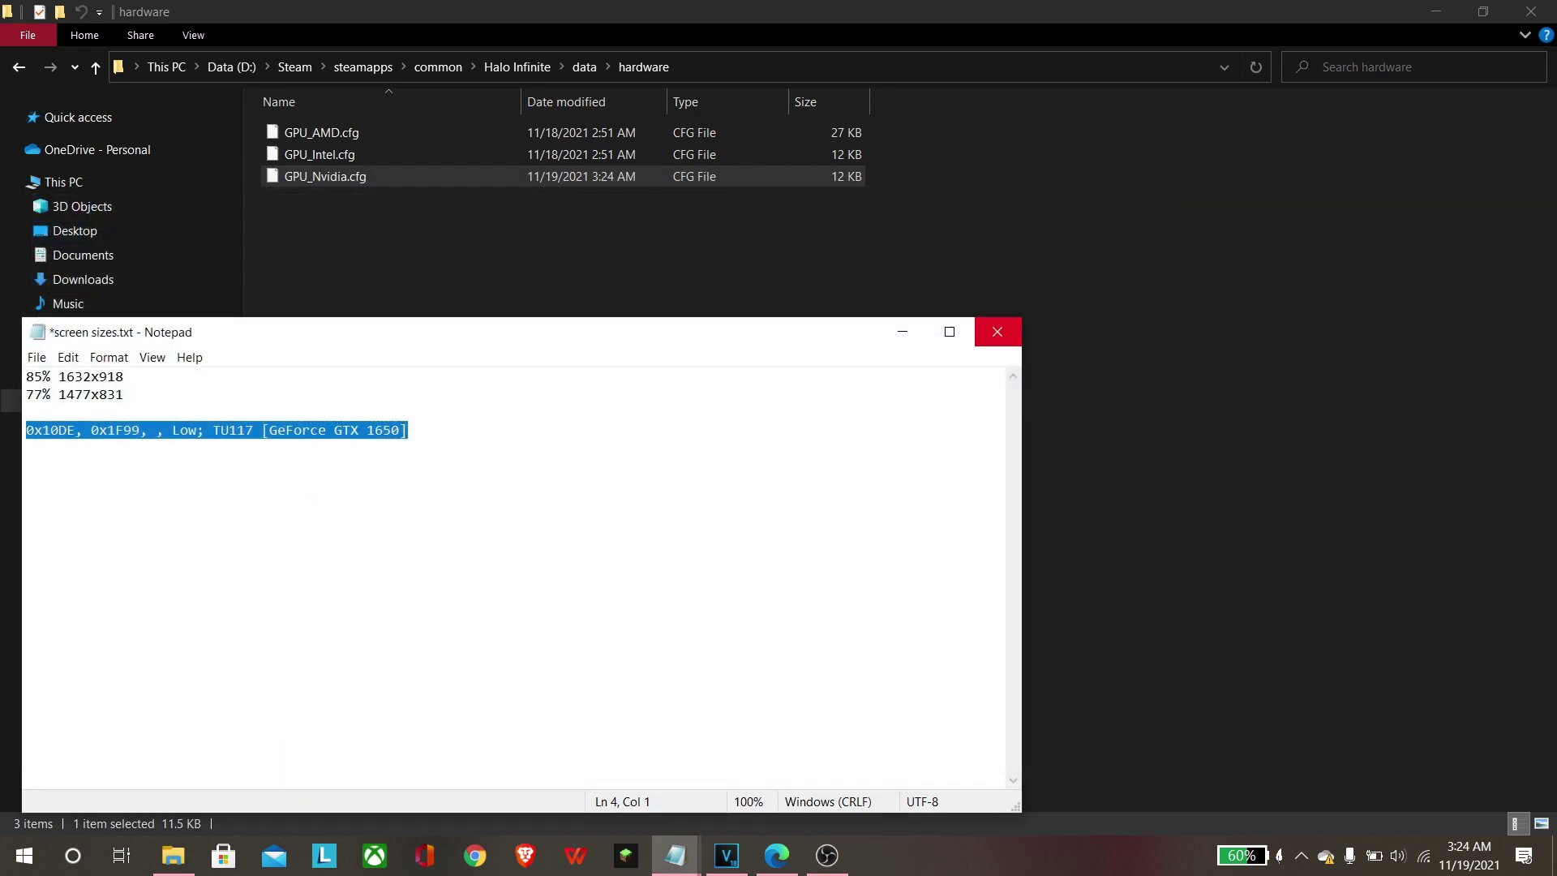
Close the screen sizes notes in Notepad and the hardware folder window
left_click(998, 331)
left_click(1530, 11)
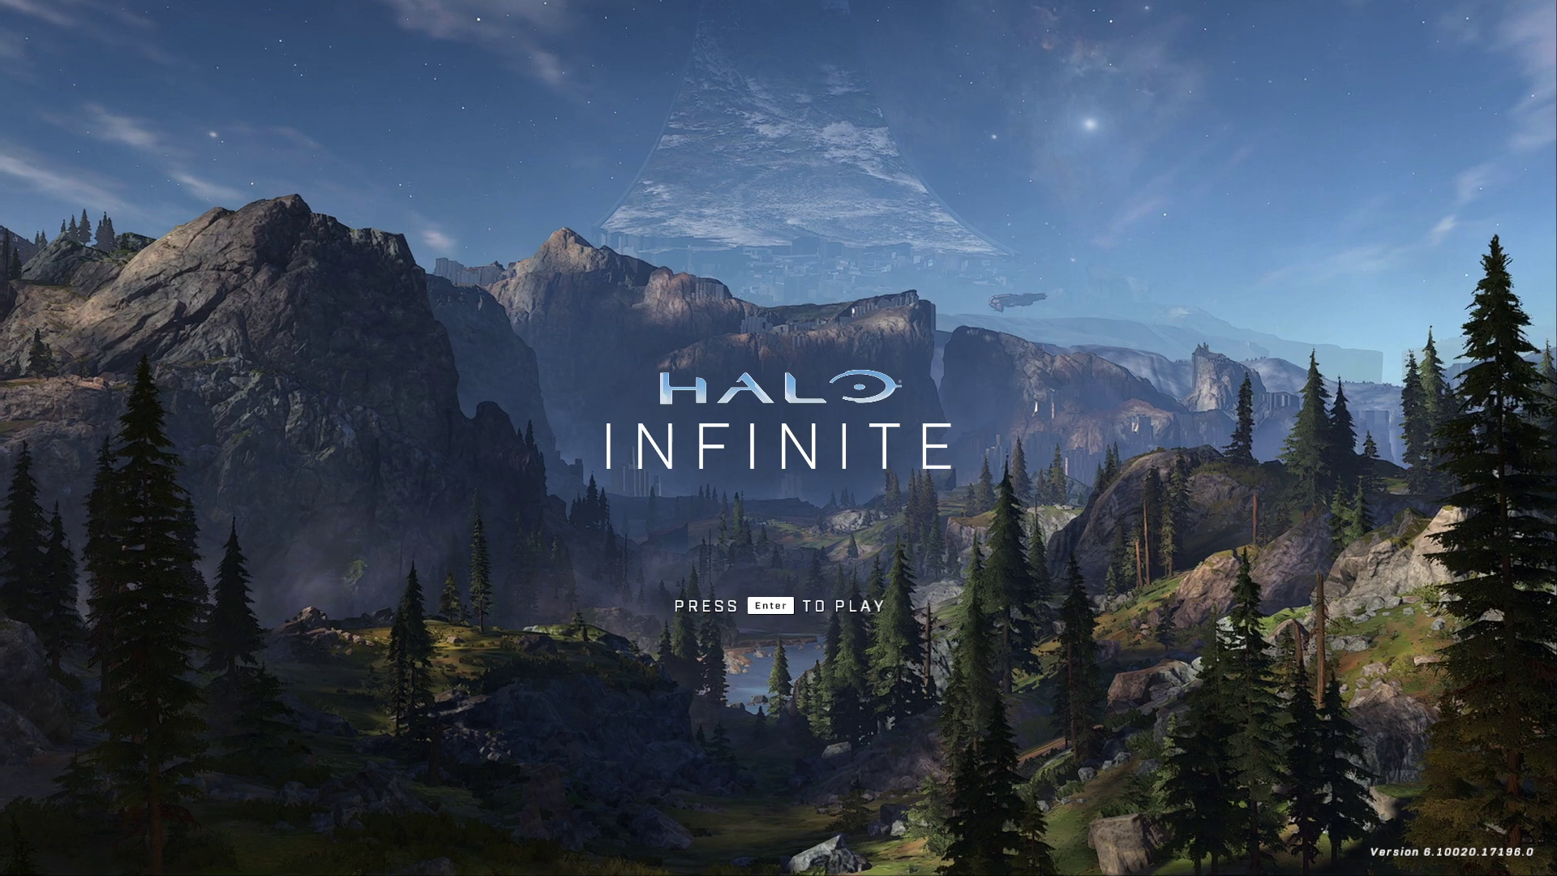
Enter the game and confirm Video > Display Adapter now lists NVIDIA GeForce GTX 1650
key("Return")
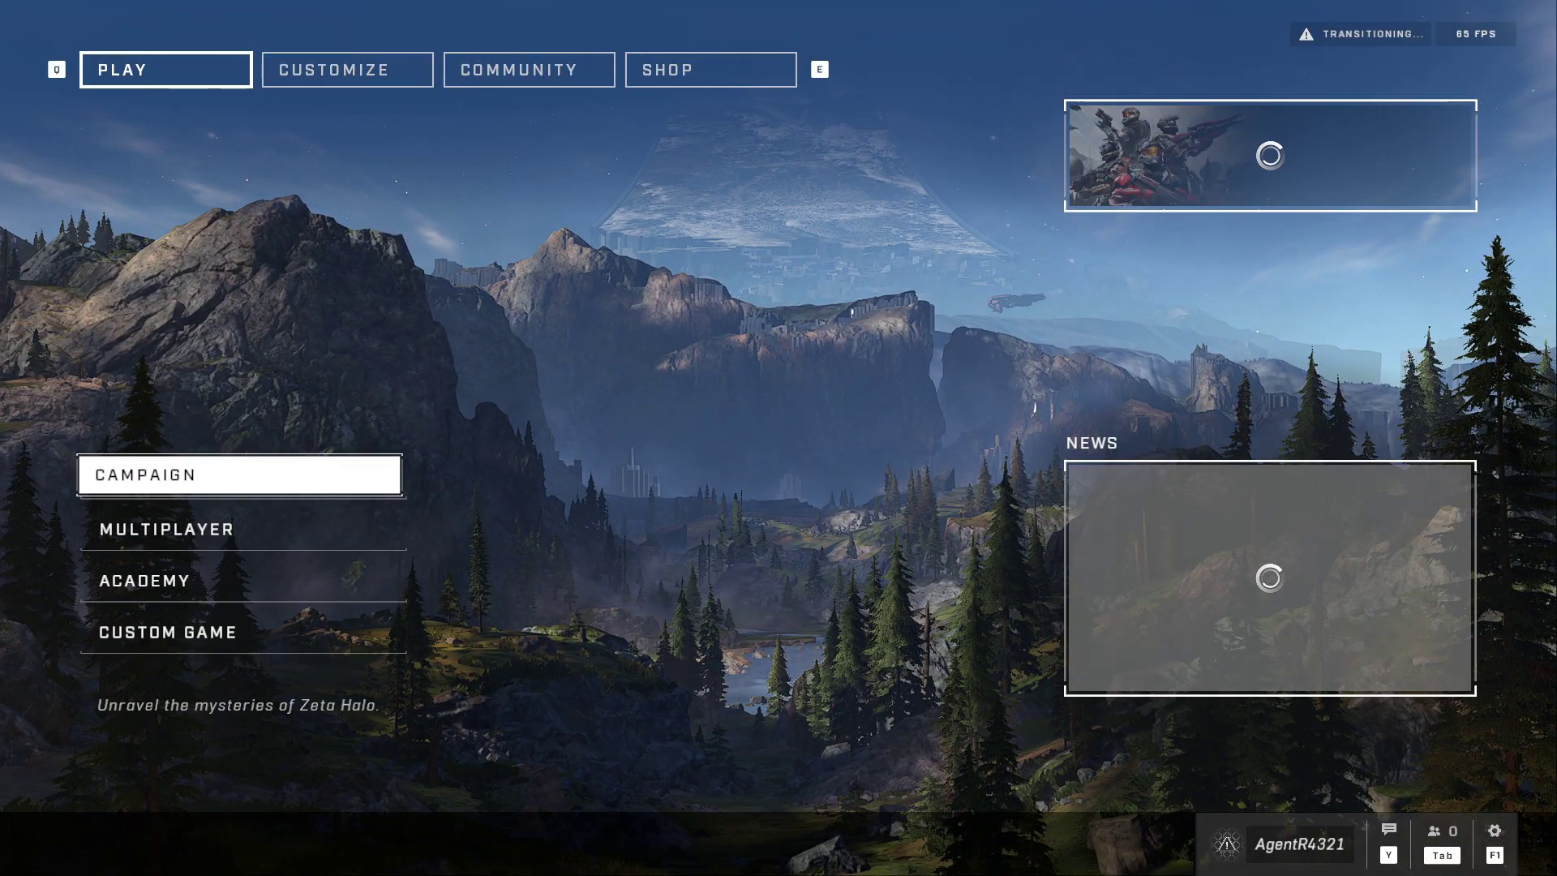
key("F1")
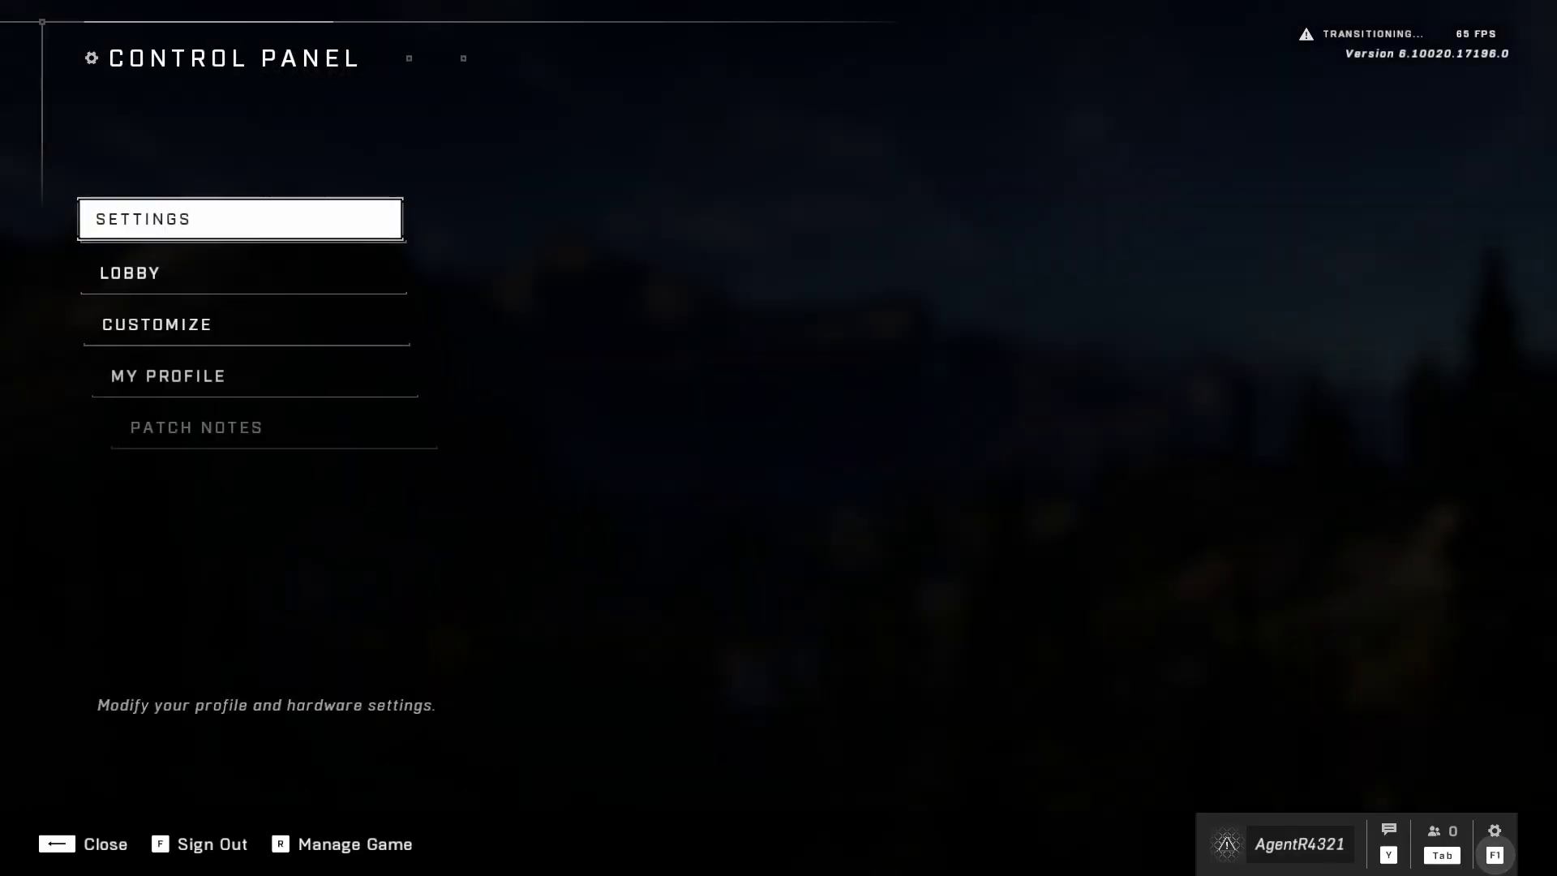
key("Return")
key("e")
key("e")
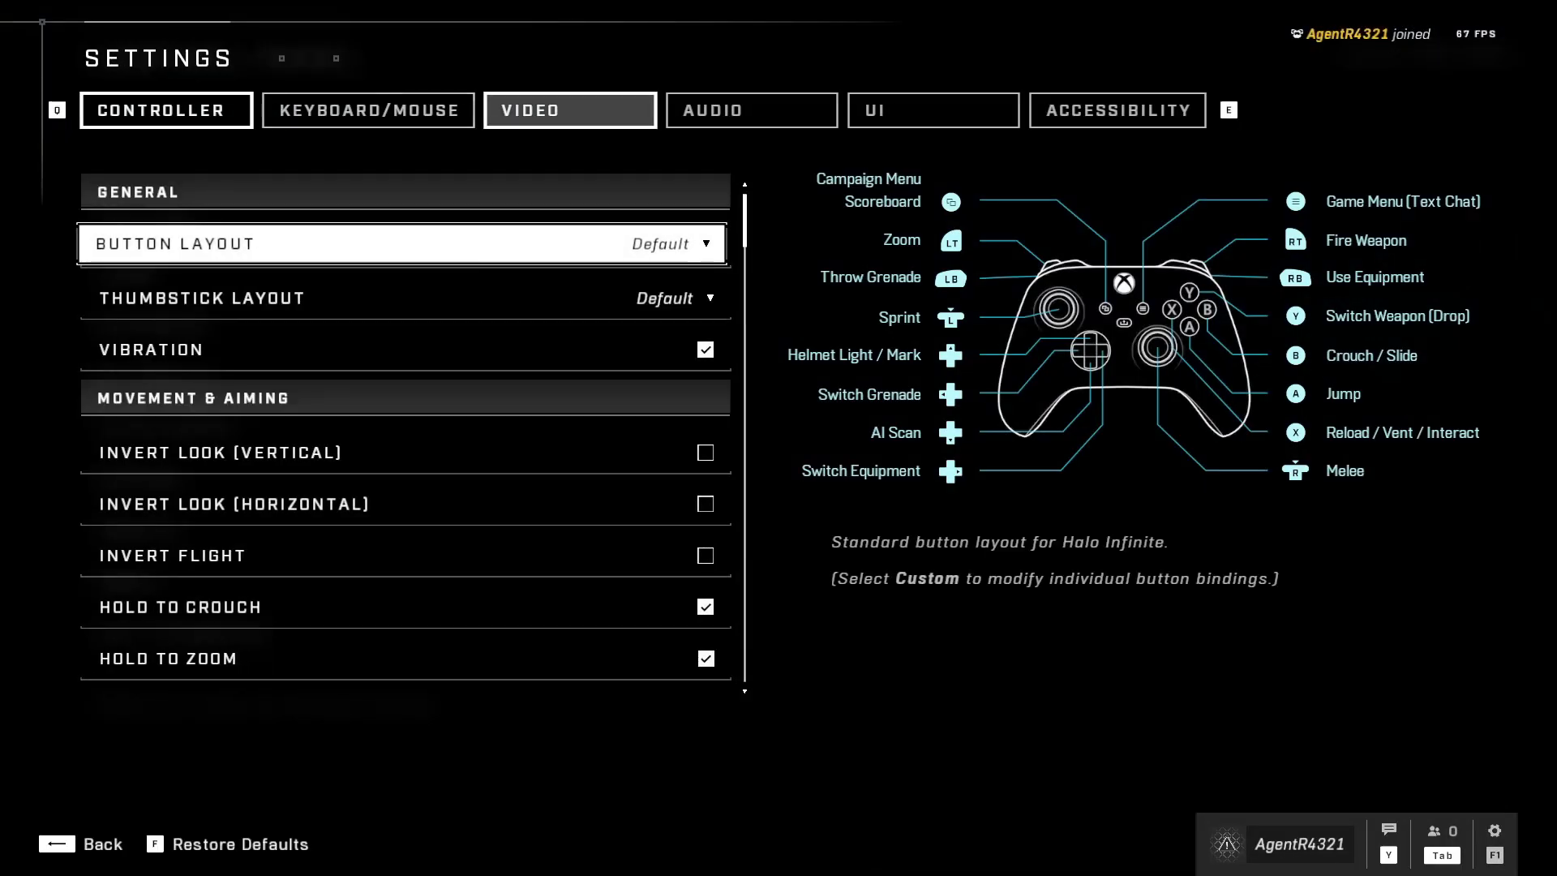
key("Down")
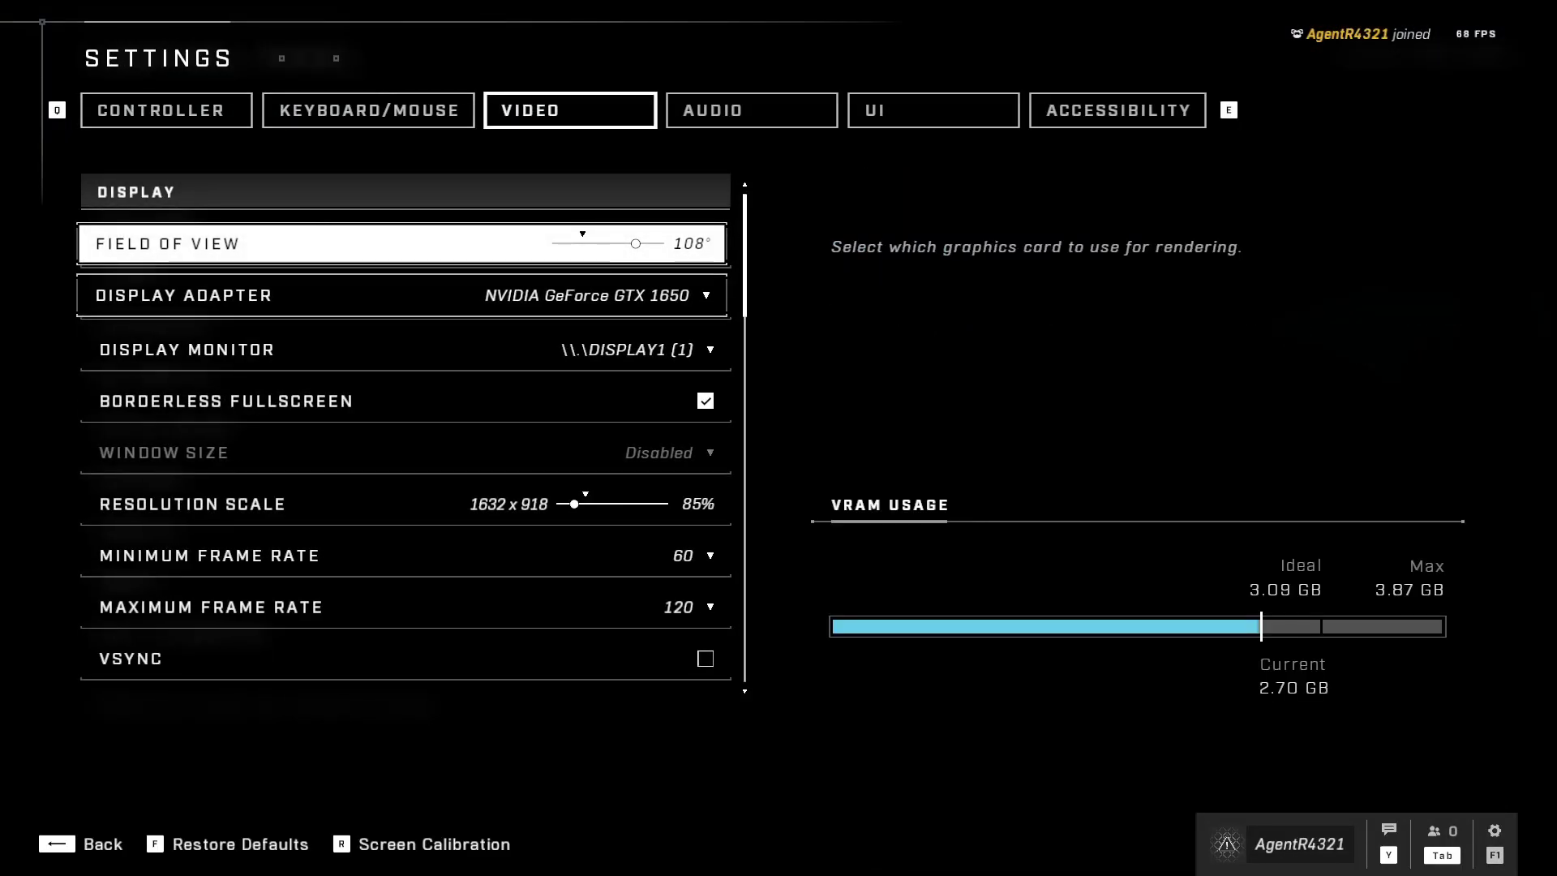
key("Return")
key("Return")
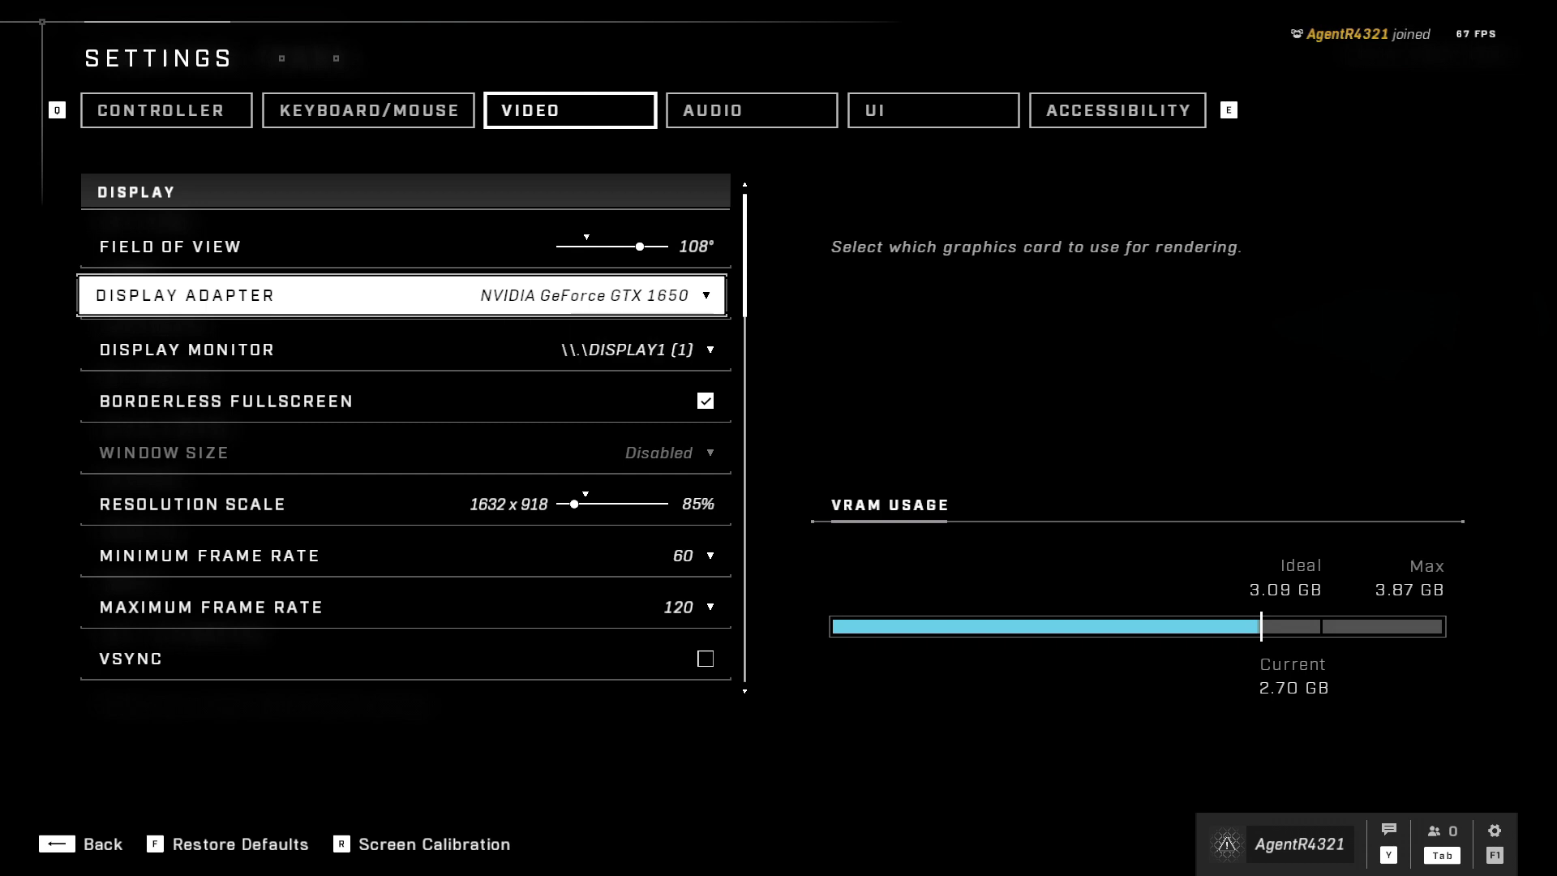